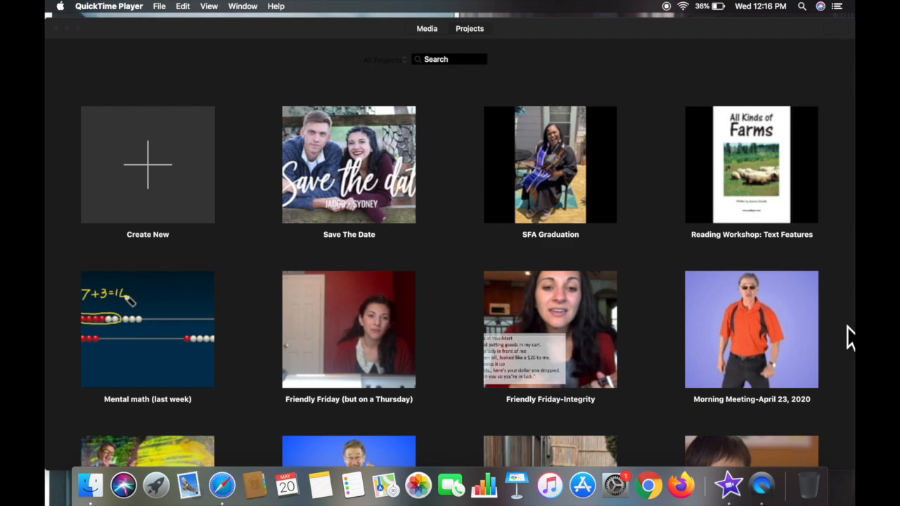
Minimize the iMovie window and open Photo Booth.
click(68, 28)
click(164, 491)
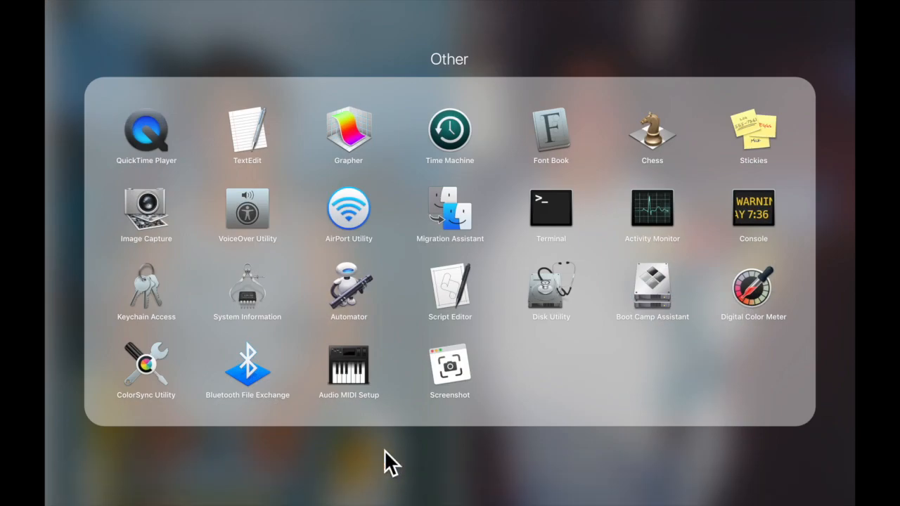
click(422, 466)
click(360, 157)
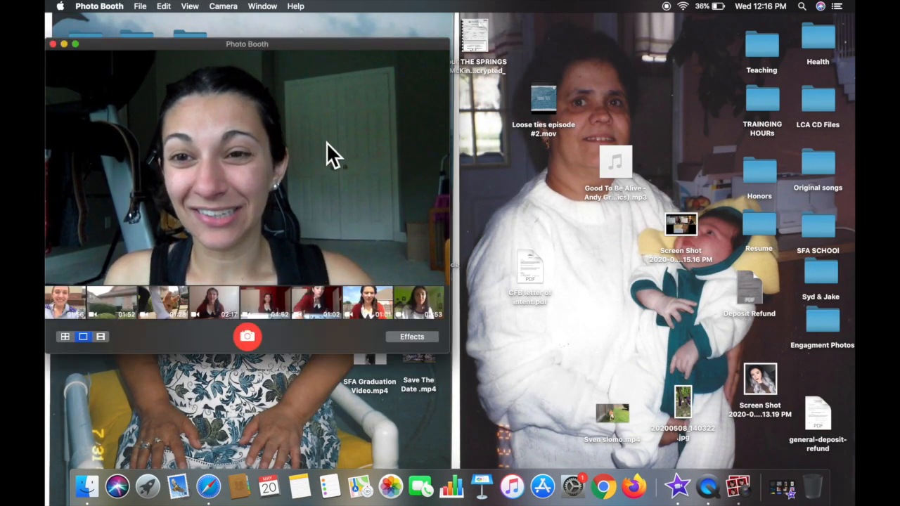
Copy the 01:02 Photo Booth recording to the desktop and close Photo Booth.
click(227, 310)
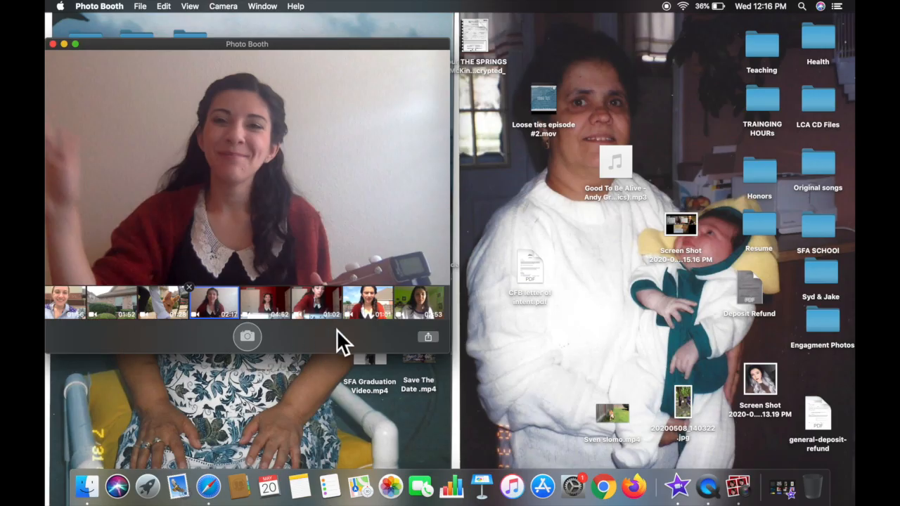
drag(326, 303, 314, 426)
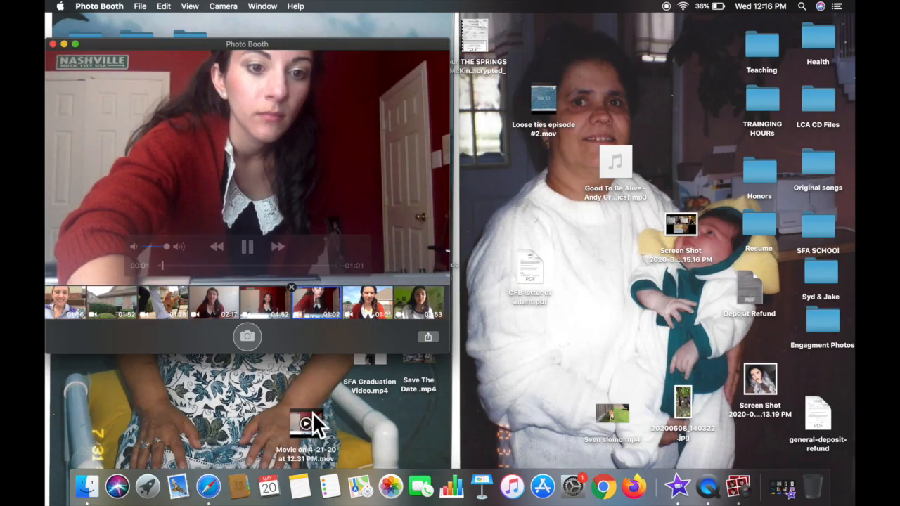
click(54, 44)
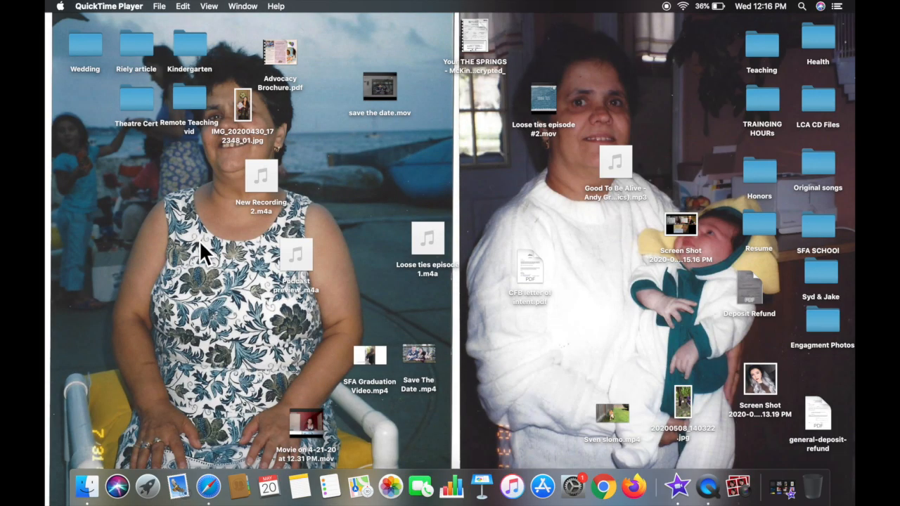
Return to iMovie and check which version is installed in its About information.
click(702, 486)
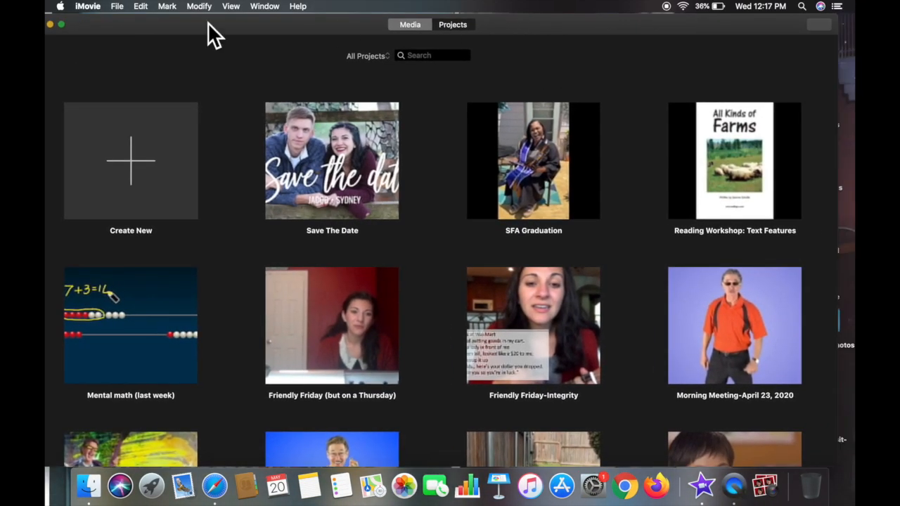
click(89, 6)
click(110, 21)
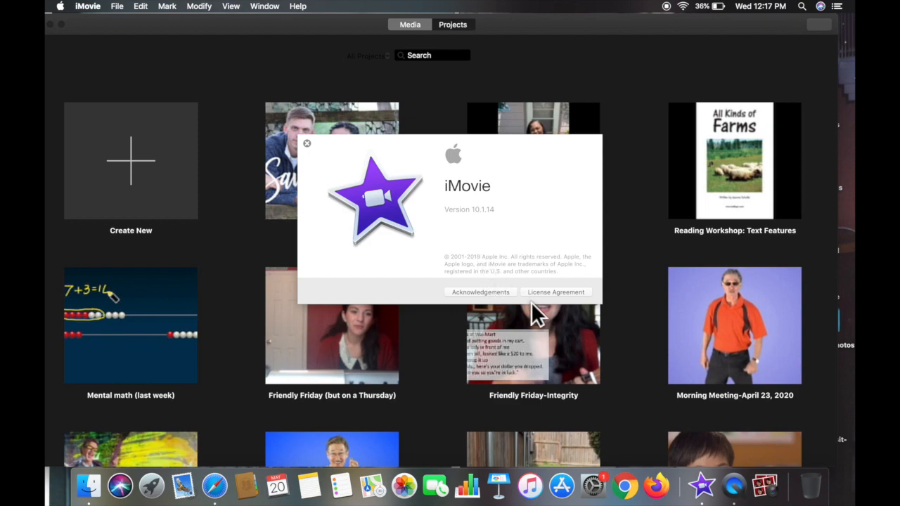
click(307, 145)
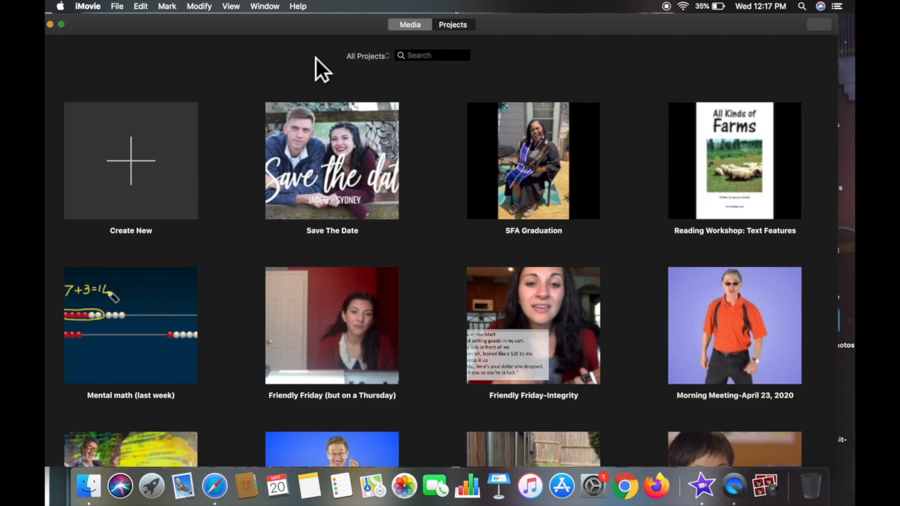
Create a new movie project and move its window aside to expose the video file on the desktop.
click(149, 159)
click(140, 226)
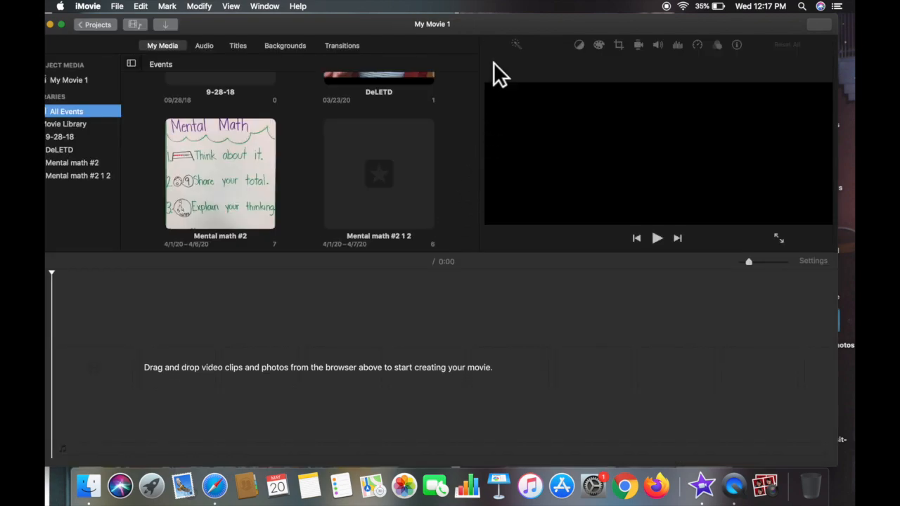
drag(488, 28, 526, 26)
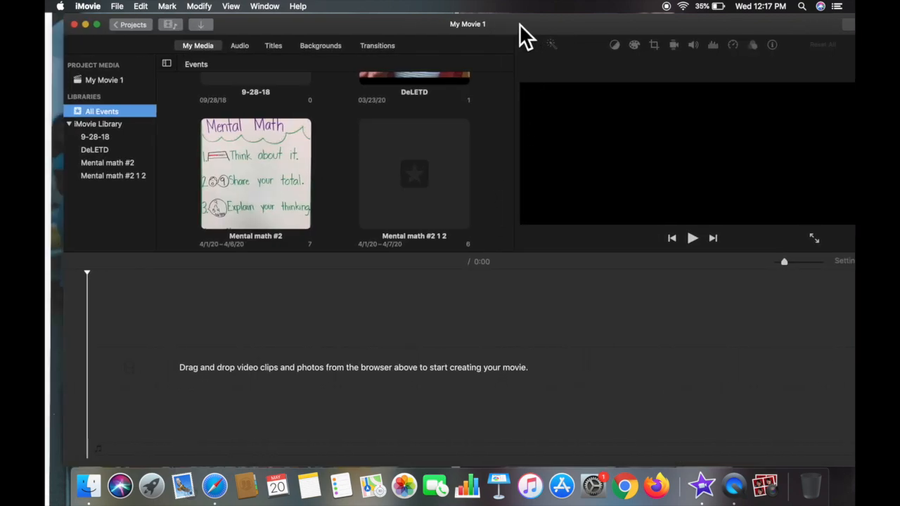
drag(519, 23, 805, 37)
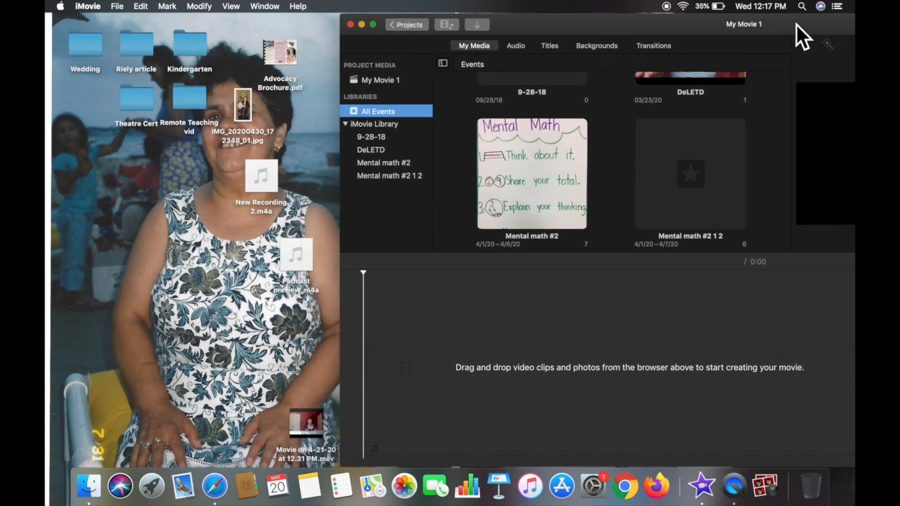
Add the desktop file "Movie on 4-21-20 at 12.31 PM.mov" to the timeline and bring the project window back into view.
click(301, 414)
drag(303, 422, 381, 371)
drag(439, 375, 439, 375)
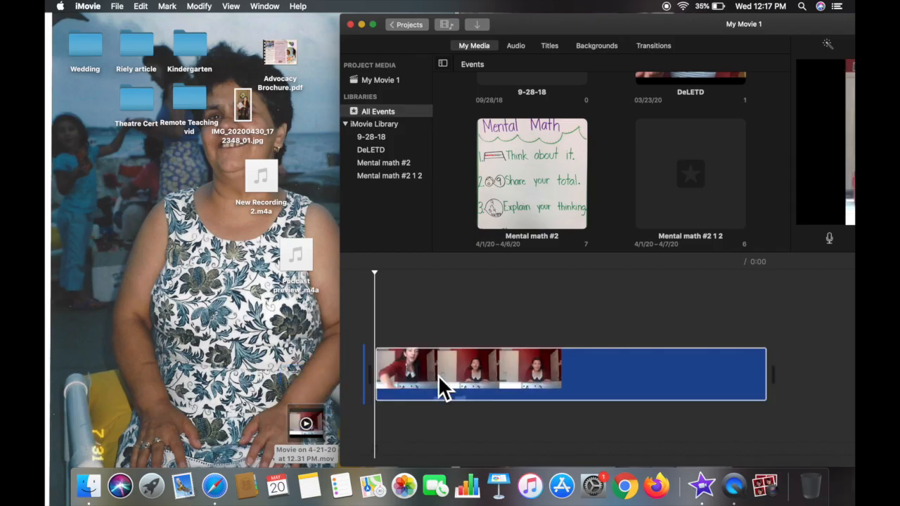
drag(696, 28, 439, 20)
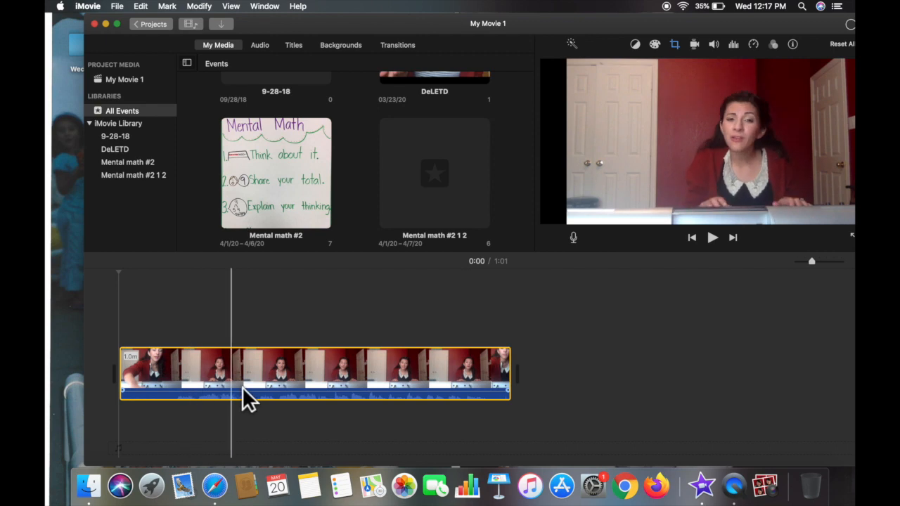
Turn the video clip's volume all the way down.
click(715, 46)
drag(643, 70, 611, 71)
click(677, 340)
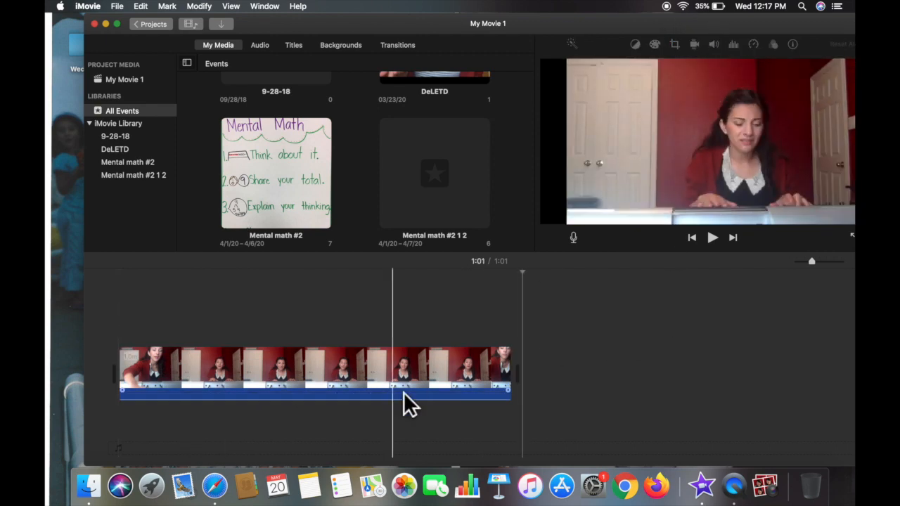
Apply the Ken Burns crop style to the video clip and preview its movement.
click(221, 379)
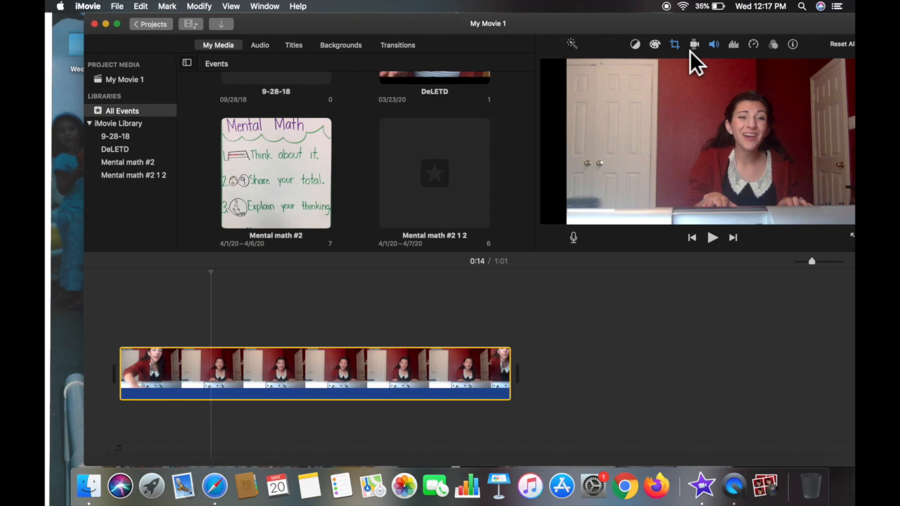
drag(694, 26, 683, 26)
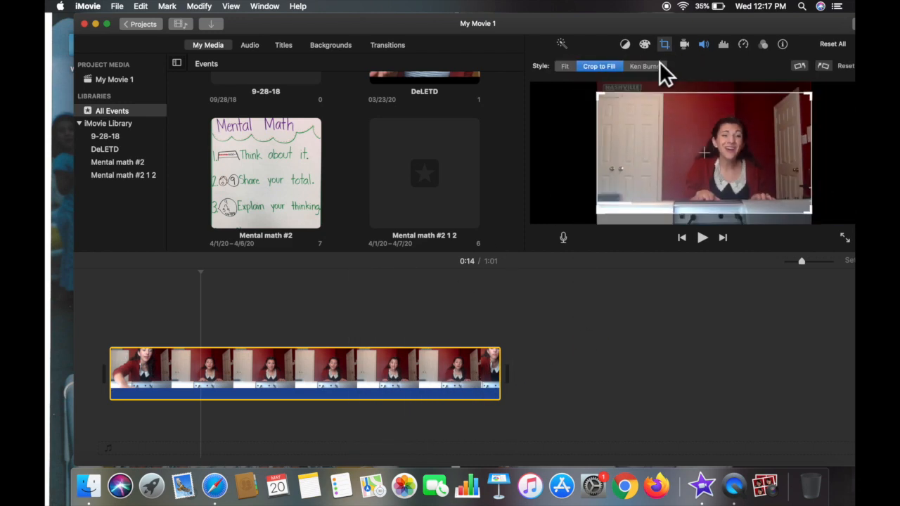
click(659, 74)
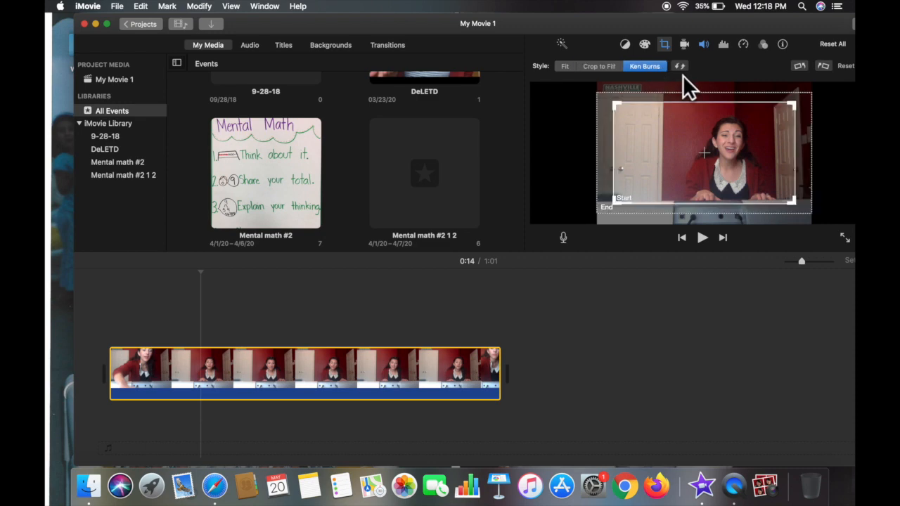
click(598, 381)
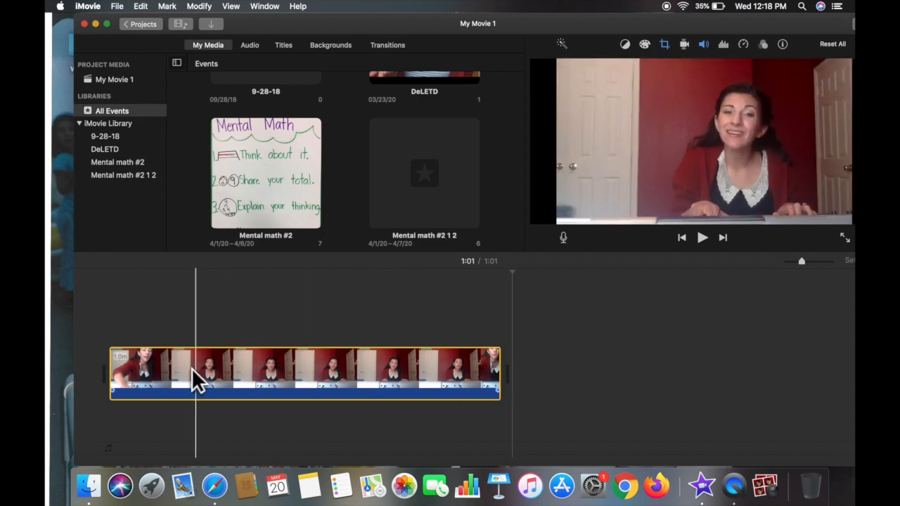
key(space)
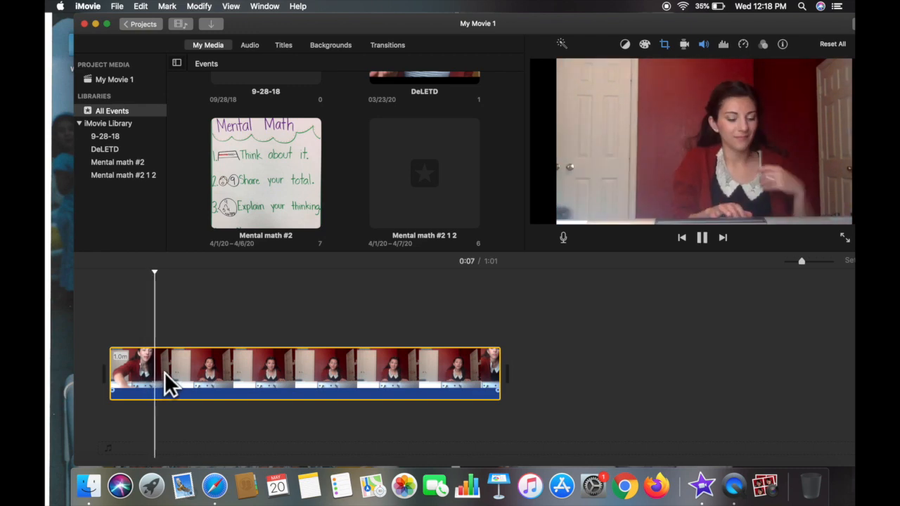
key(space)
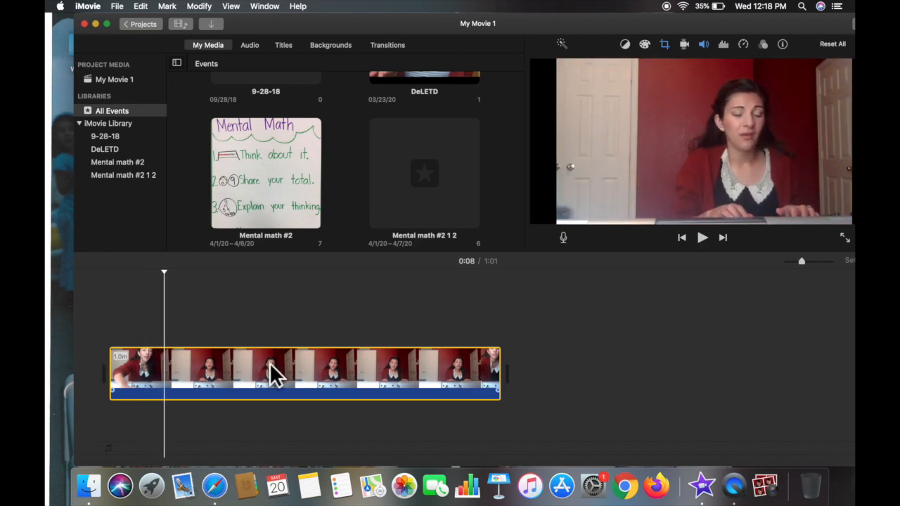
Set the video clip's crop style to Fit.
click(273, 364)
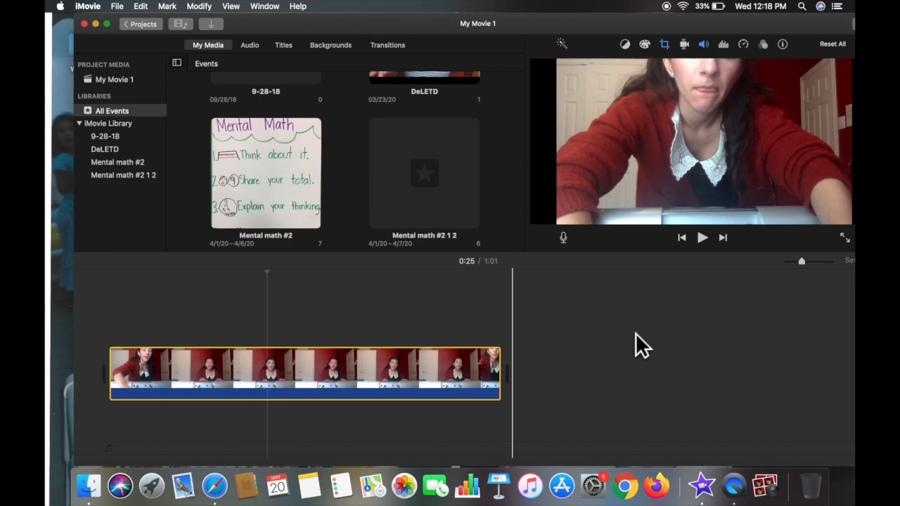
click(674, 48)
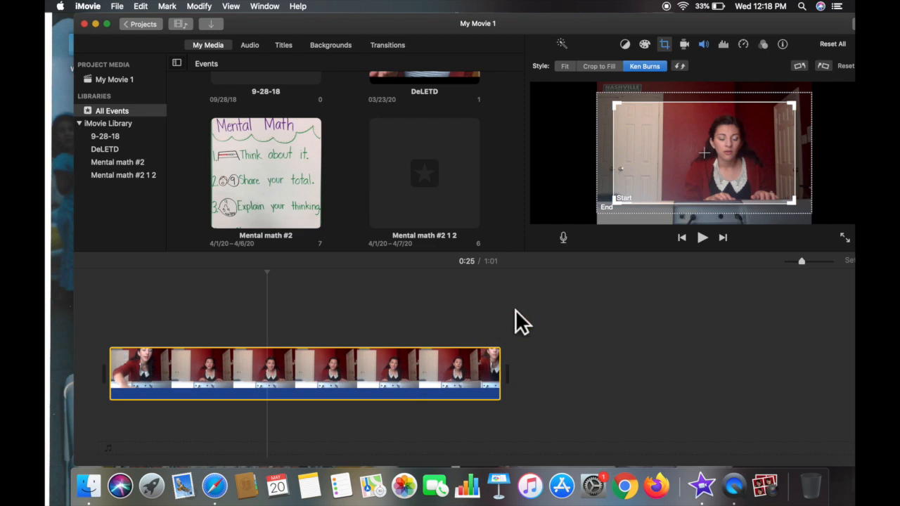
click(567, 67)
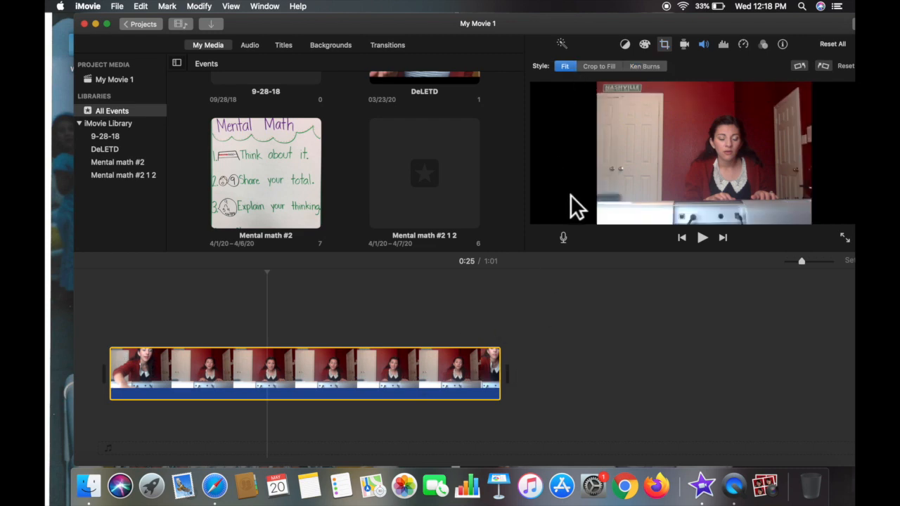
click(618, 349)
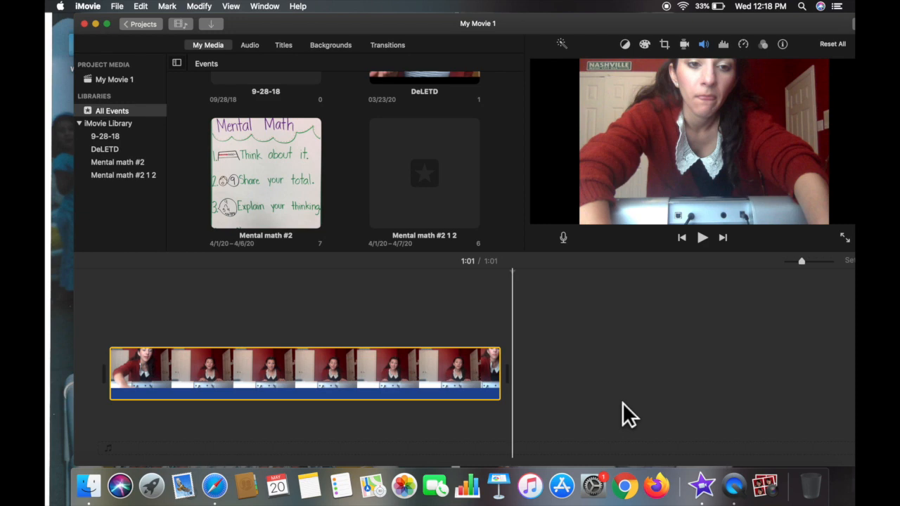
Set the video clip's crop style to Crop to Fill.
click(664, 44)
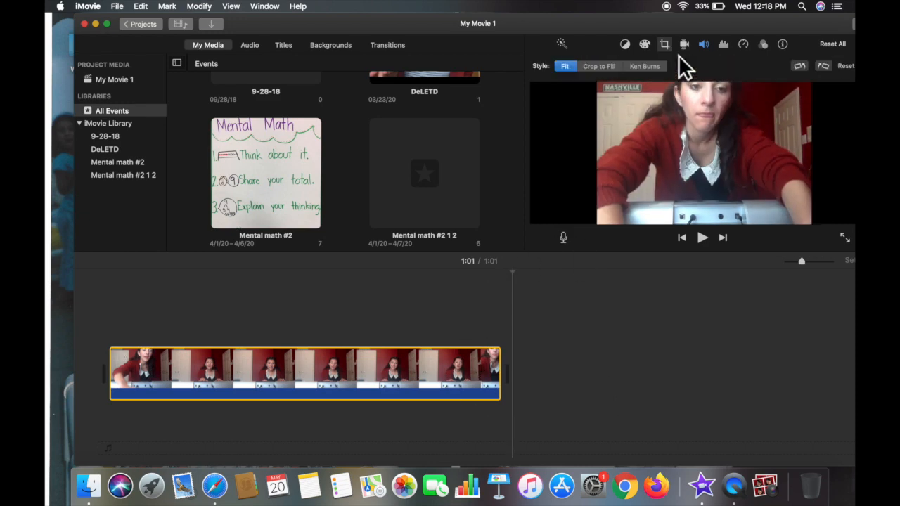
click(603, 68)
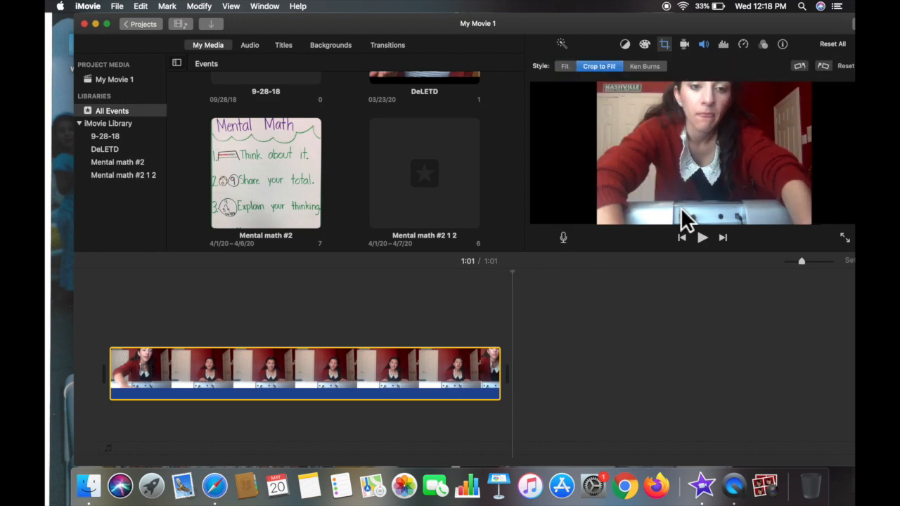
click(652, 136)
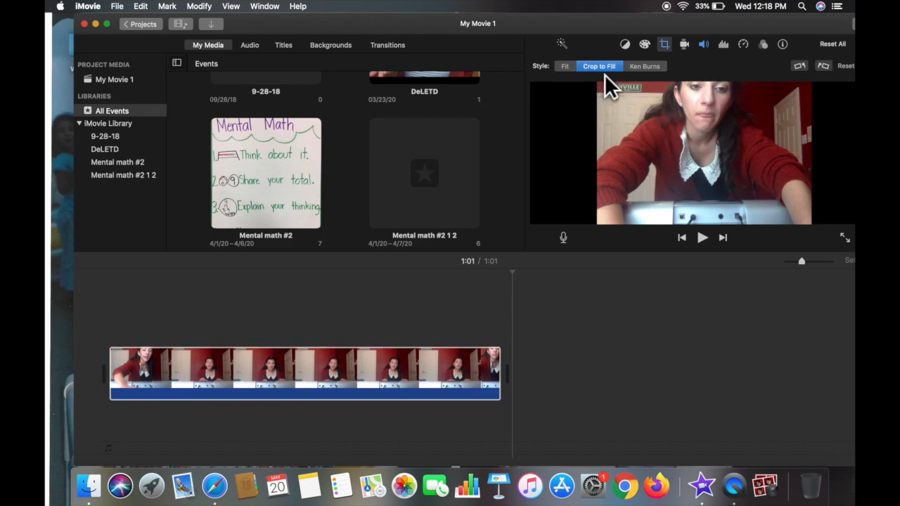
Add the graduation portrait photo from the desktop to the timeline after the video clip.
drag(592, 30, 442, 102)
drag(285, 92, 446, 408)
drag(437, 106, 461, 27)
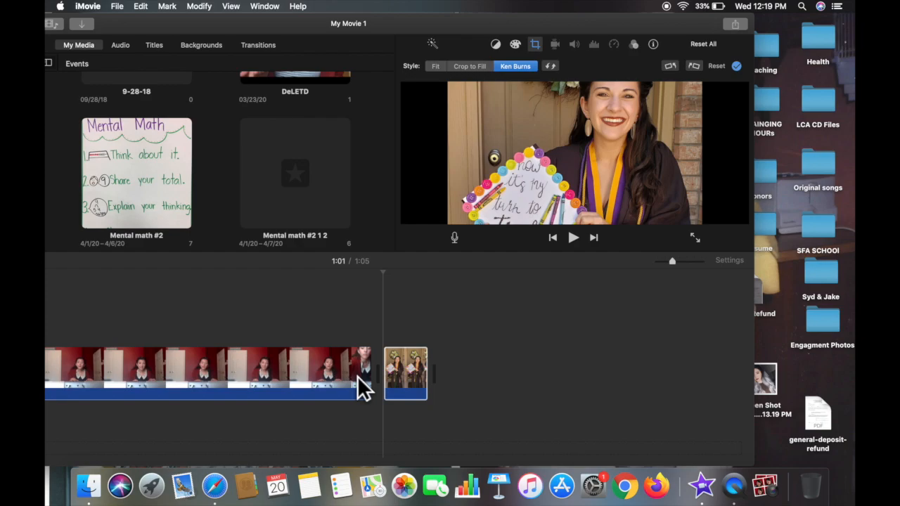
Crop the graduation photo with Crop to Fill, framing the woman's face and upper body.
click(415, 386)
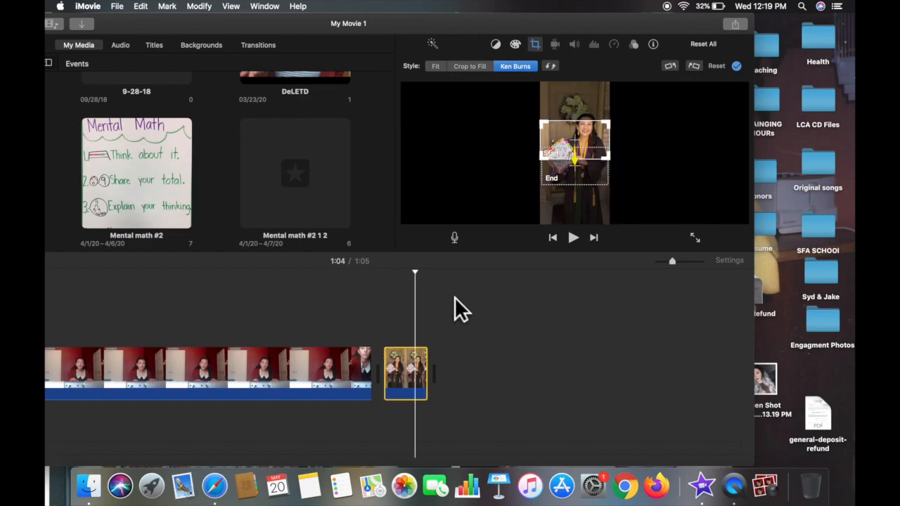
click(436, 66)
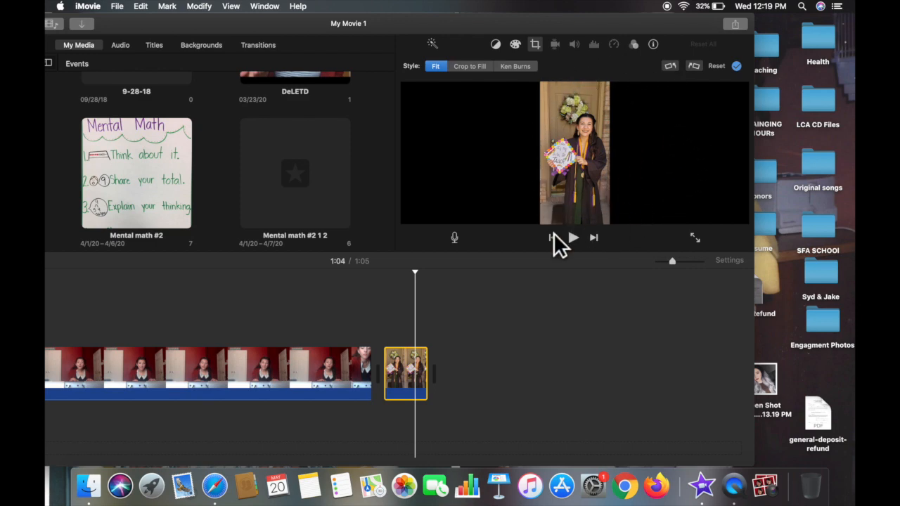
click(480, 70)
drag(578, 148, 614, 155)
click(516, 386)
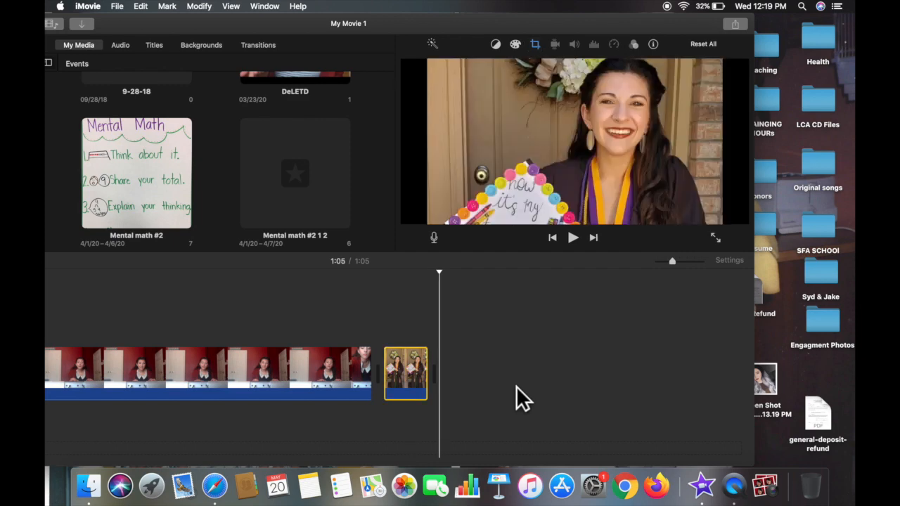
Reopen the graduation photo's cropping and set its style to Fit so the whole portrait is used.
click(398, 387)
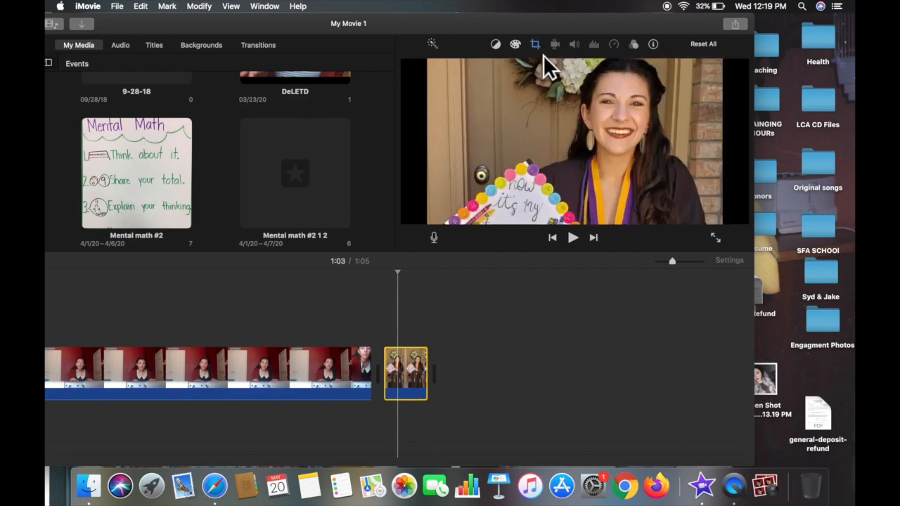
click(546, 53)
mouse_move(604, 157)
mouse_down()
mouse_move(607, 185)
mouse_move(604, 151)
mouse_move(608, 141)
mouse_move(619, 147)
mouse_up()
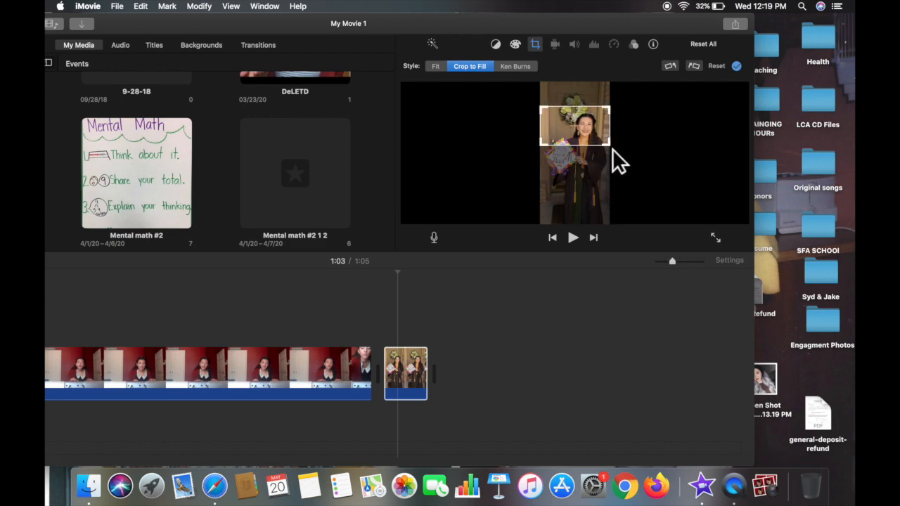
click(435, 65)
click(514, 323)
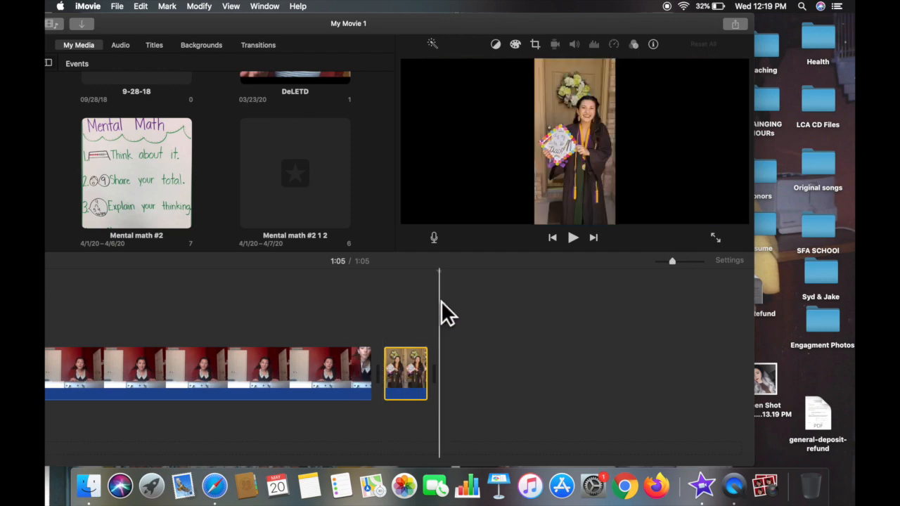
drag(432, 28, 519, 27)
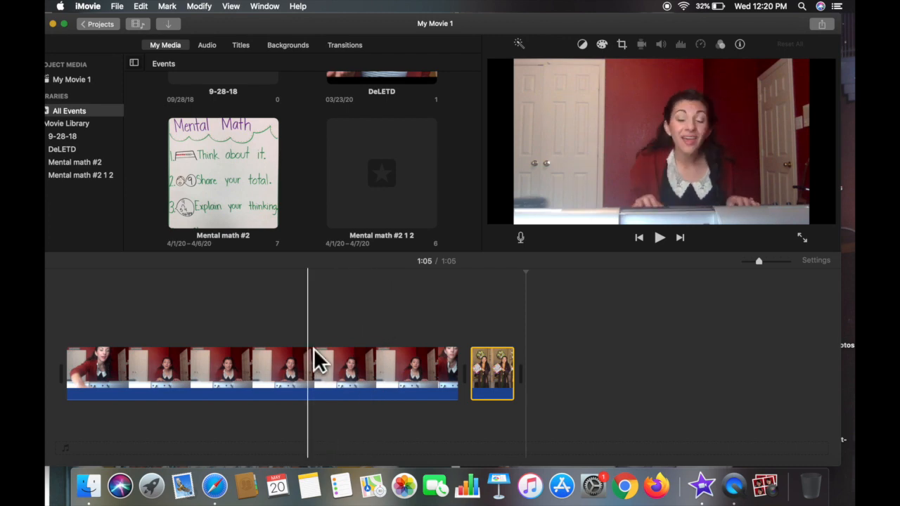
Trim the video clip's opening so it starts at the singing, check the playback, and shorten its end to leave about 8.3 seconds.
click(122, 372)
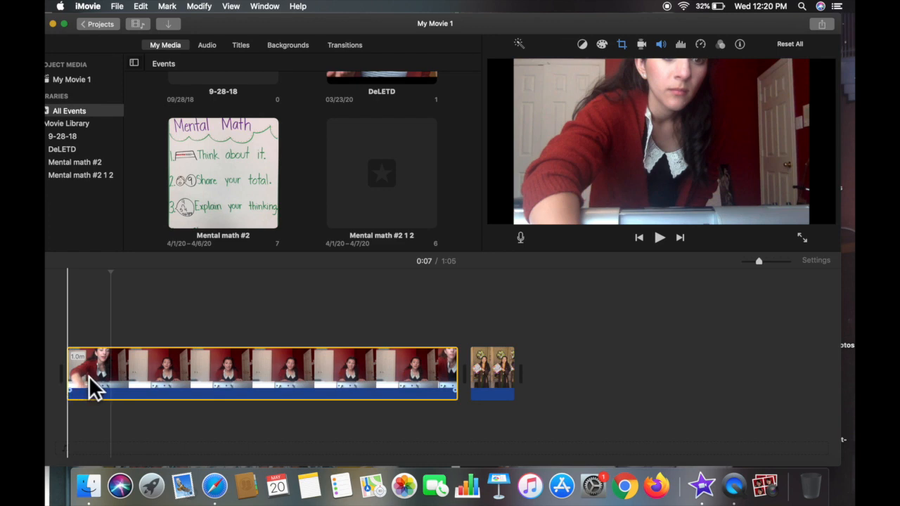
drag(83, 385, 109, 387)
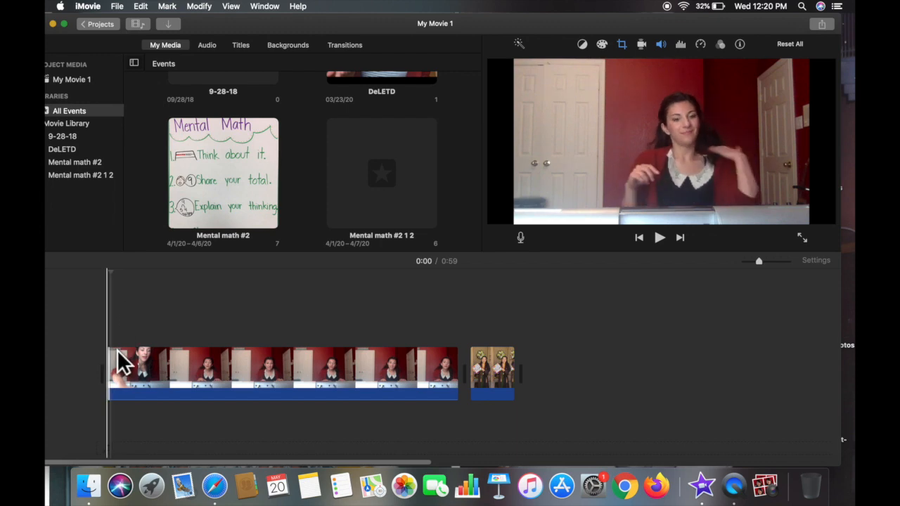
click(121, 375)
drag(125, 381, 127, 381)
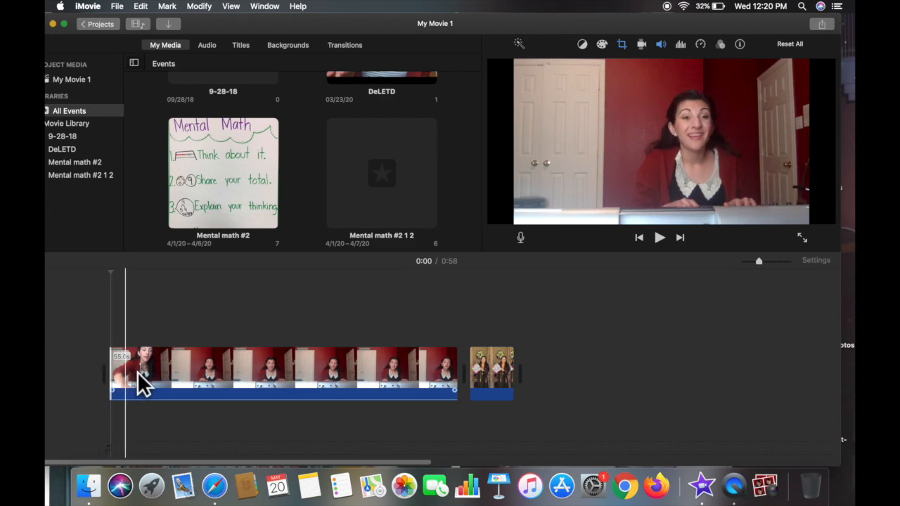
key(space)
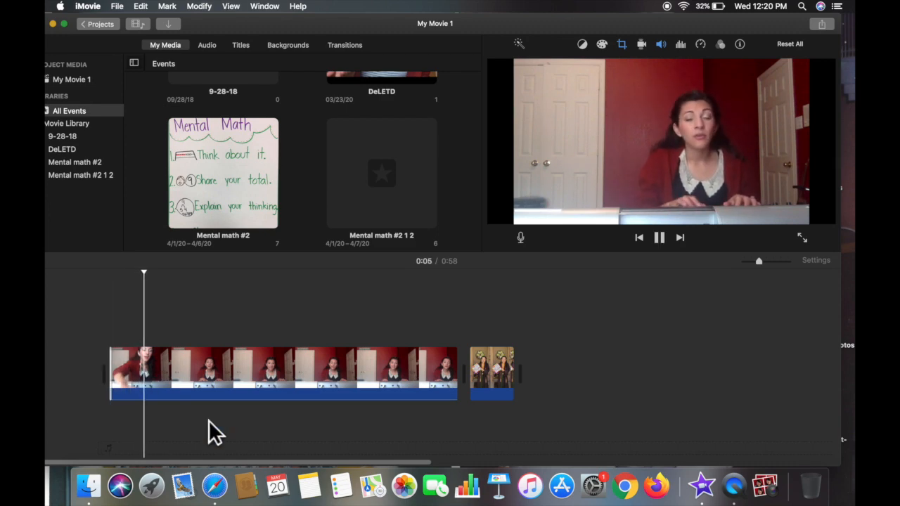
key(space)
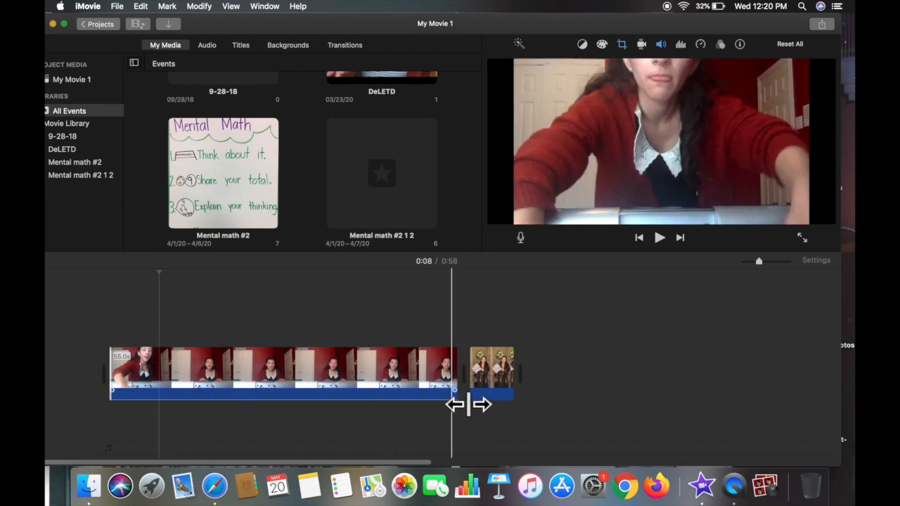
drag(473, 392, 162, 383)
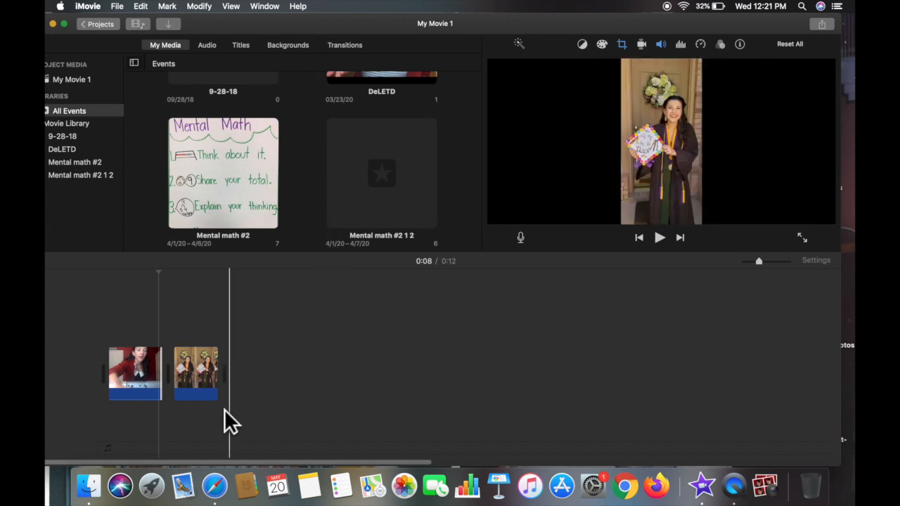
Duplicate the trimmed clip directly after itself, extend the copy's end and trim its start to leave about 12.8 seconds.
click(150, 367)
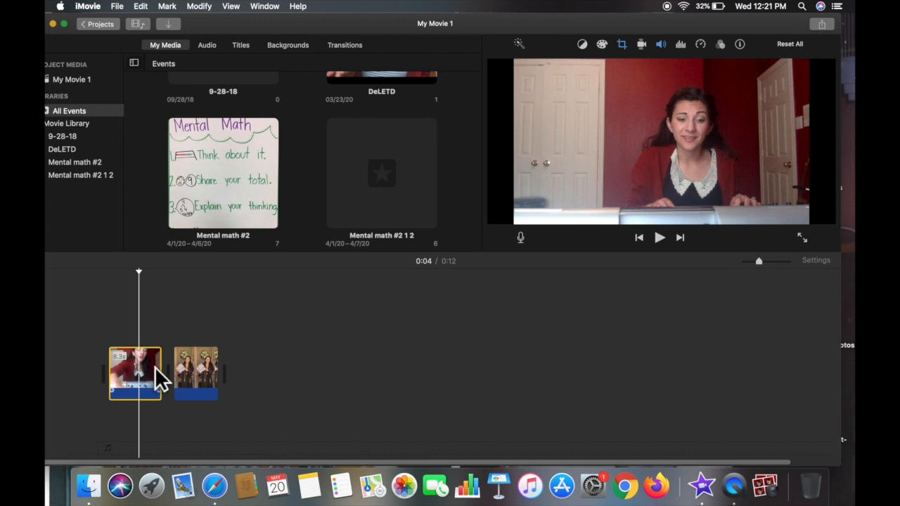
key(super+v)
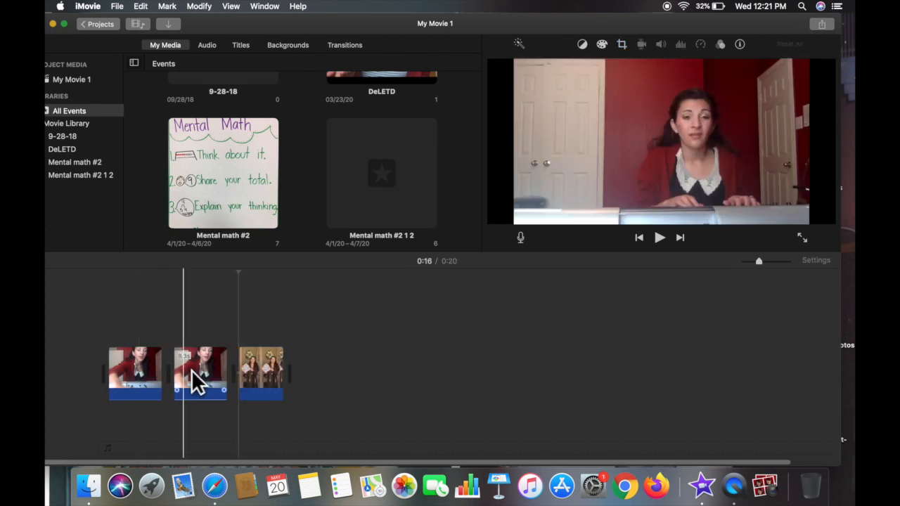
drag(242, 384, 283, 384)
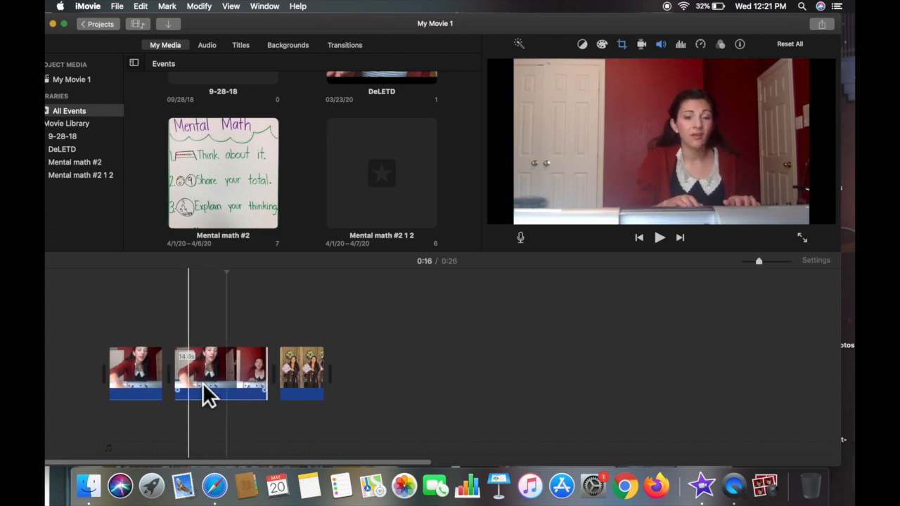
drag(192, 378, 321, 387)
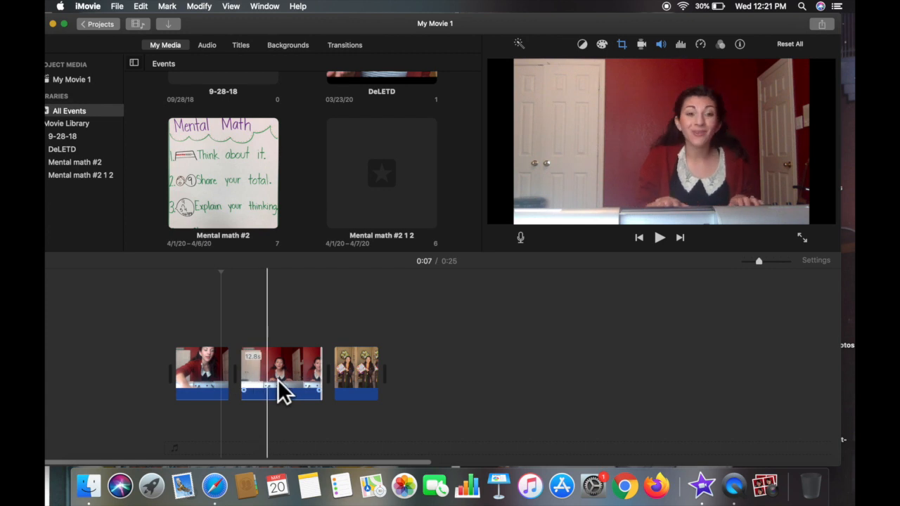
Add Cross Blur transitions between the two video clips and between the second clip and the photo, and preview the one into the photo.
click(357, 47)
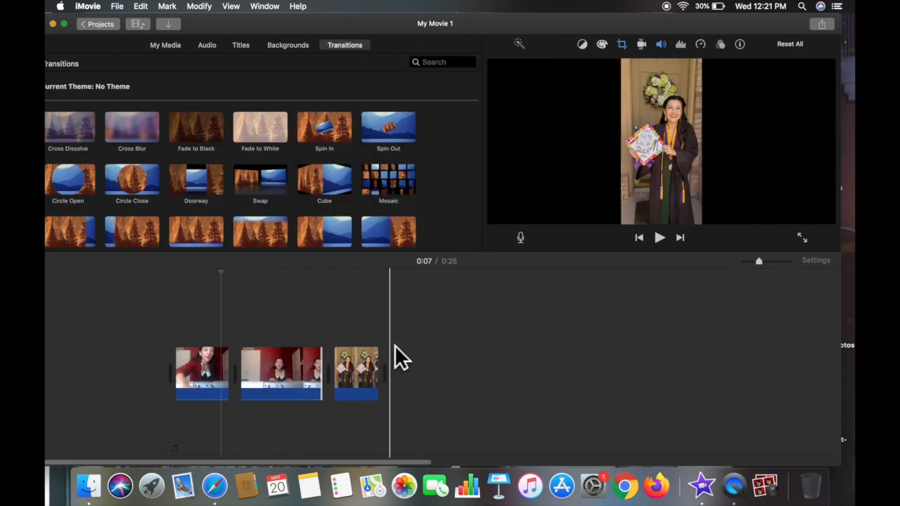
drag(391, 26, 404, 26)
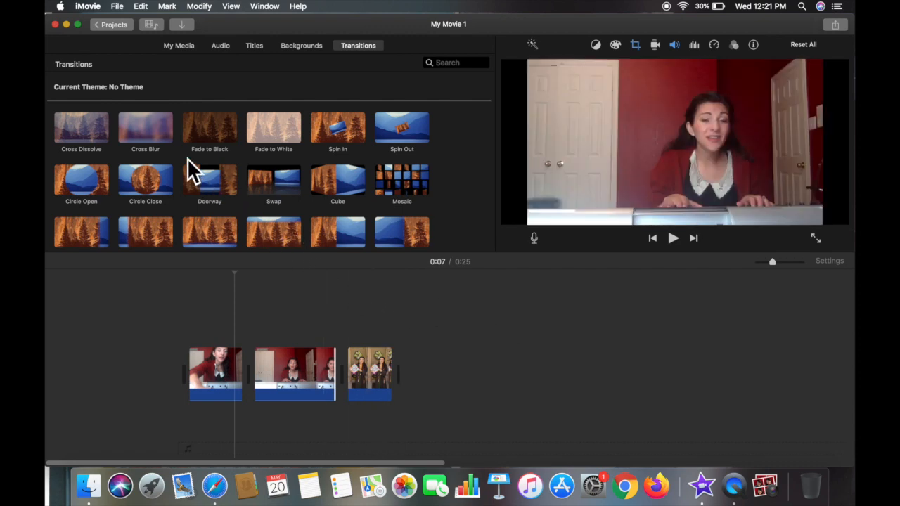
scroll(161, 169, down, 3)
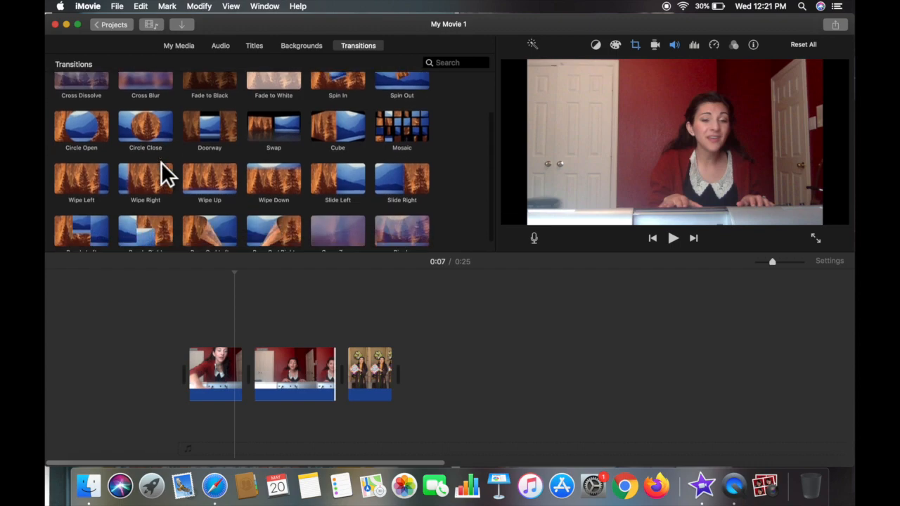
scroll(161, 162, up, 3)
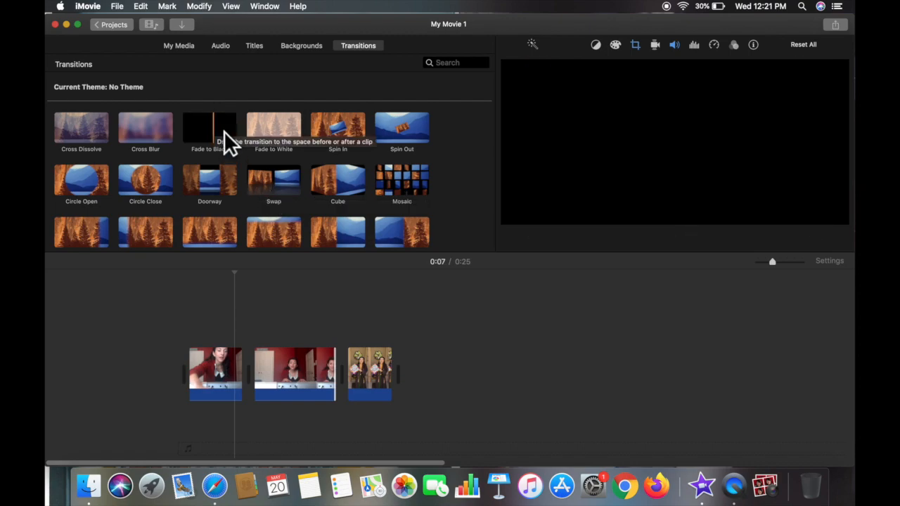
drag(155, 135, 250, 361)
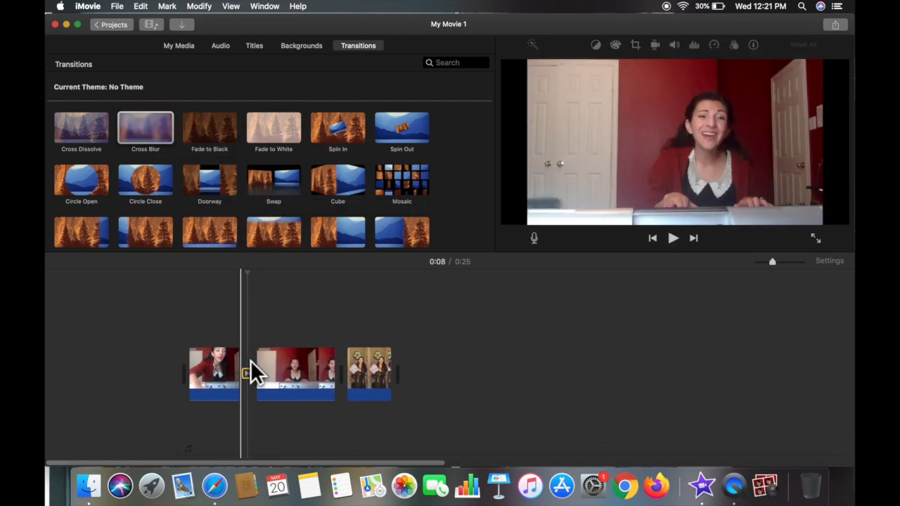
drag(164, 133, 348, 384)
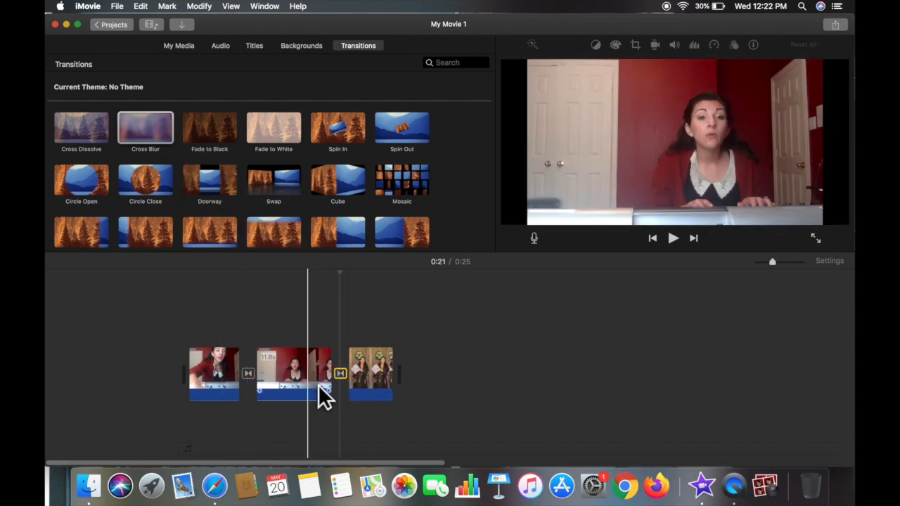
key(space)
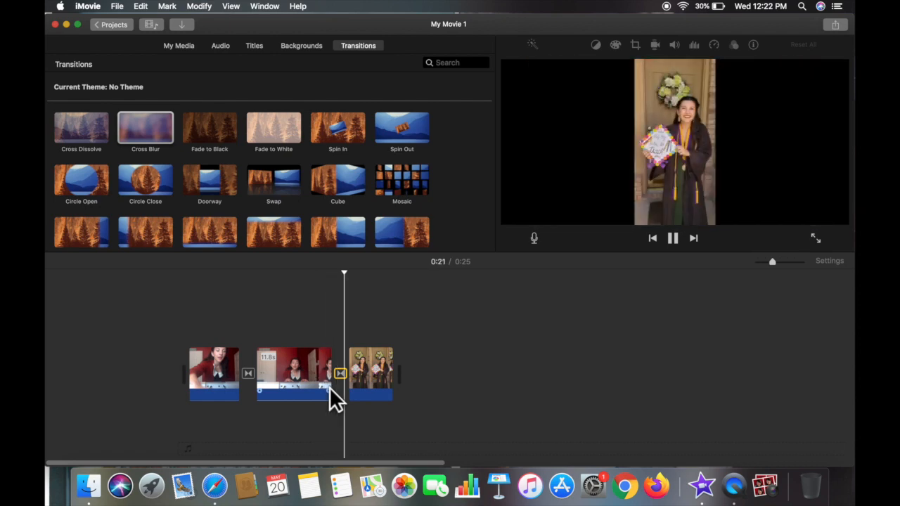
key(space)
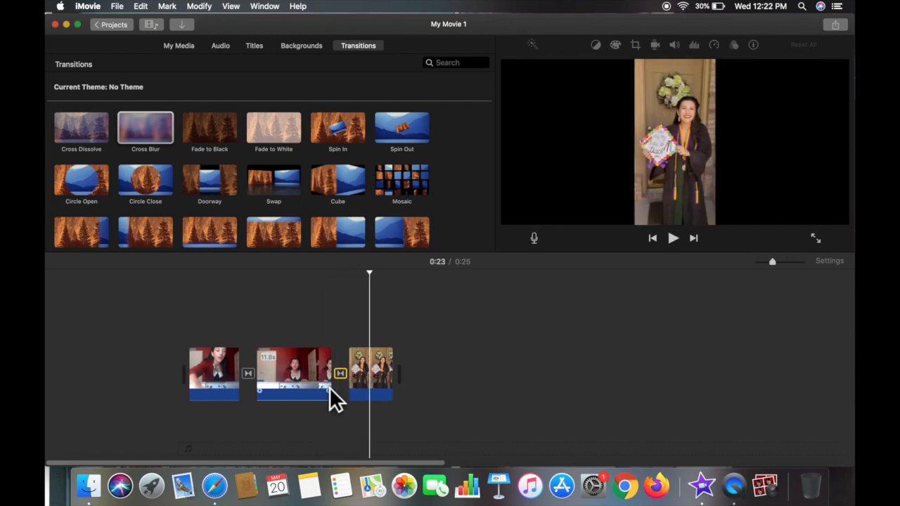
Add a Reveal Lower Third title over the beginning of the first video clip.
click(255, 46)
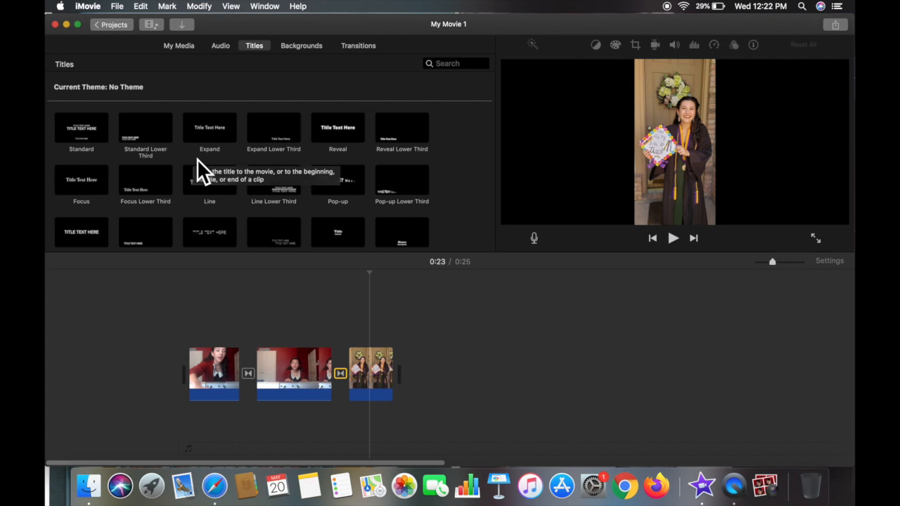
click(409, 121)
drag(393, 147, 192, 344)
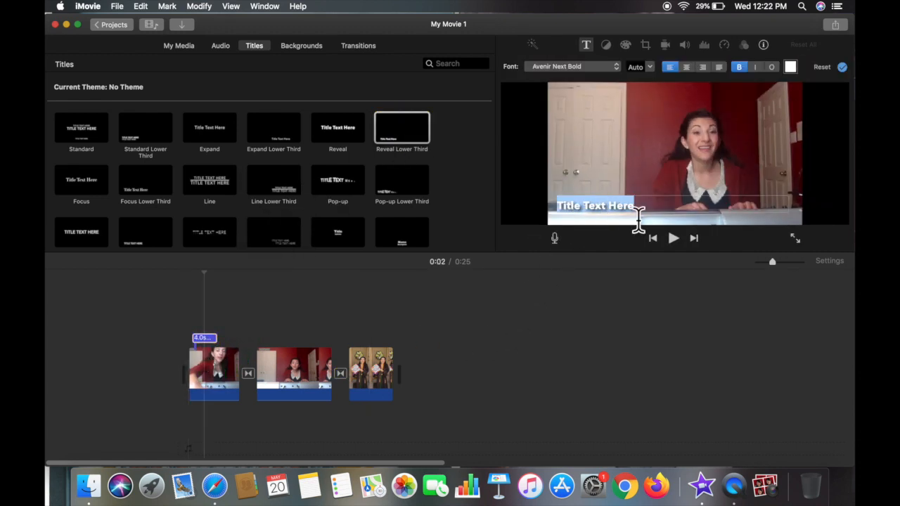
text(Title)
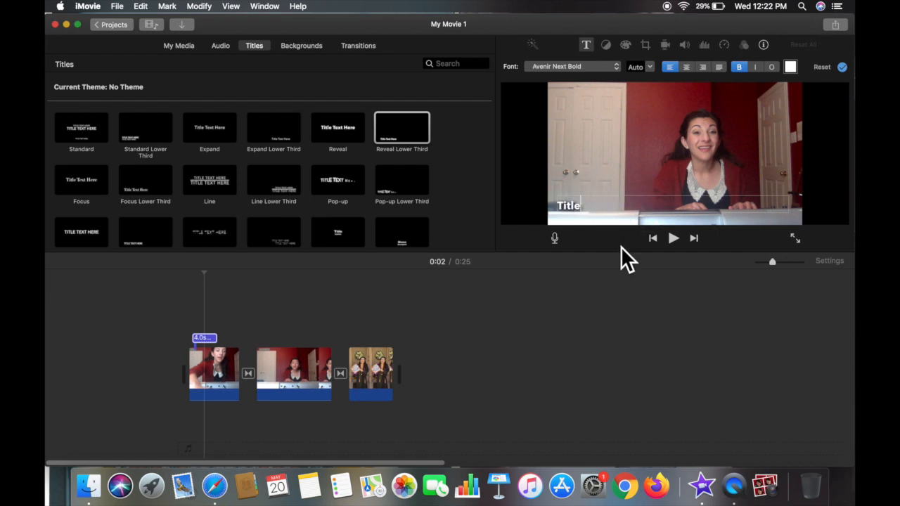
text( screen)
key(BackSpace)
key(BackSpace)
key(BackSpace)
key(BackSpace)
key(BackSpace)
key(BackSpace)
key(BackSpace)
key(BackSpace)
key(BackSpace)
key(BackSpace)
key(BackSpace)
key(BackSpace)
Enter "Singing lesson" as the title text, try centred, right and justified alignment, and set it back to left-aligned.
text(Singing lesson)
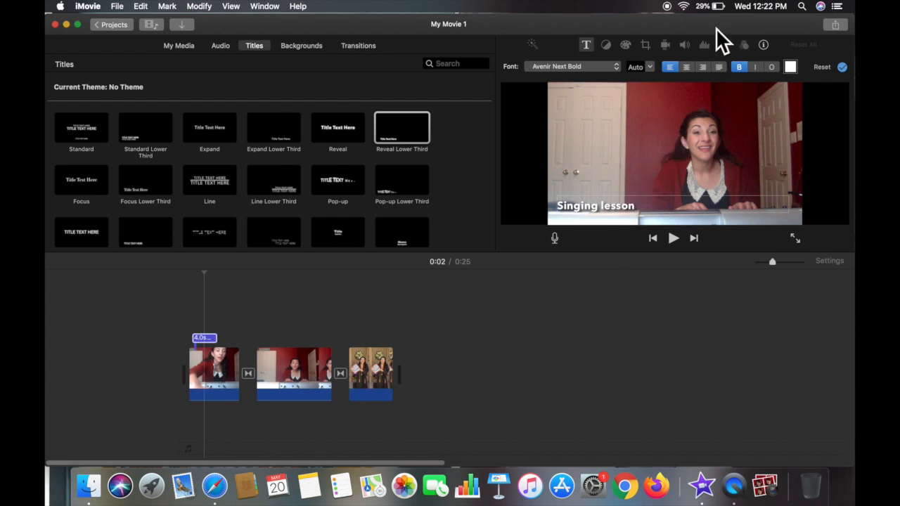
click(688, 68)
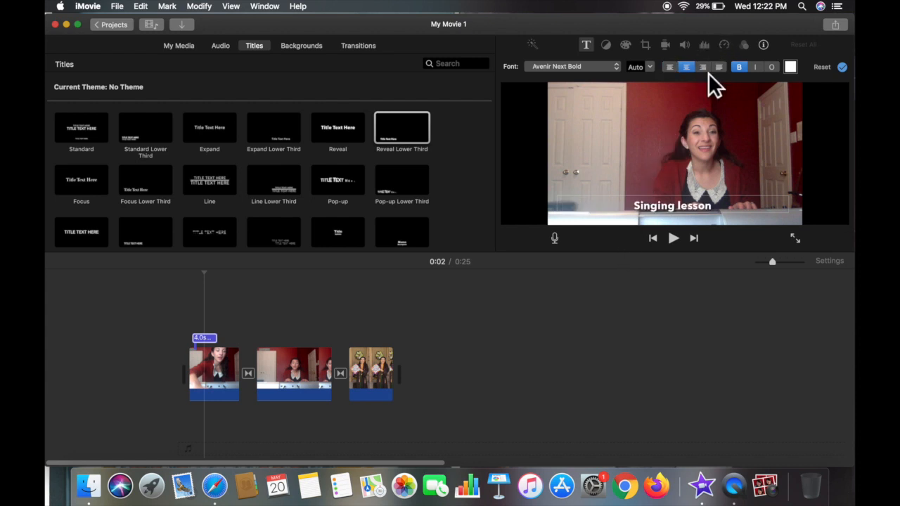
click(705, 69)
click(721, 70)
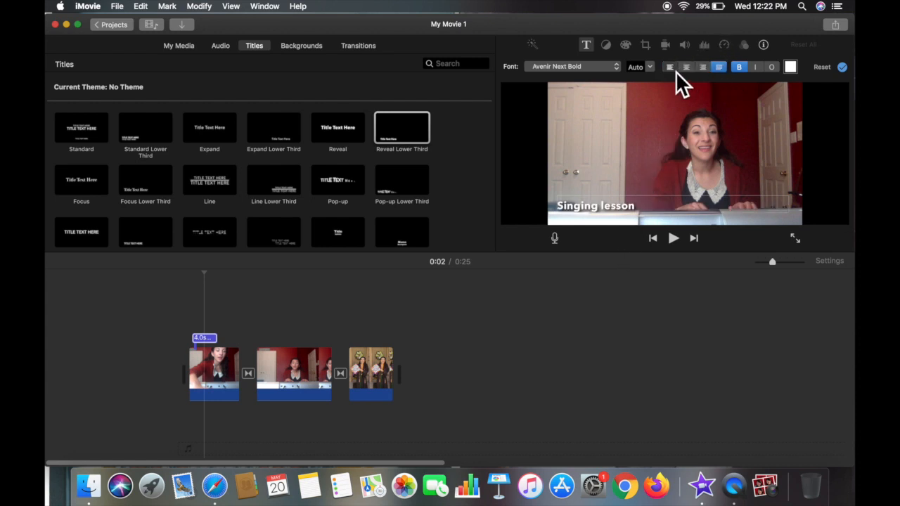
click(693, 72)
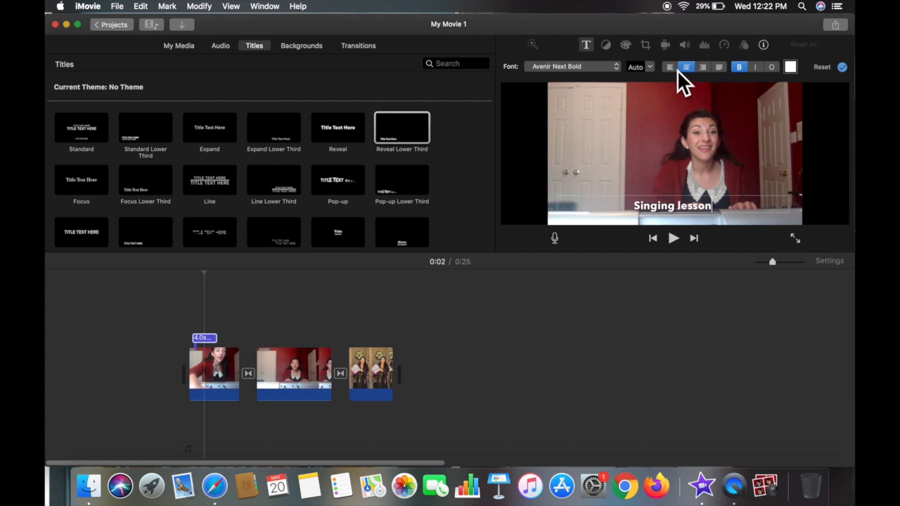
click(669, 68)
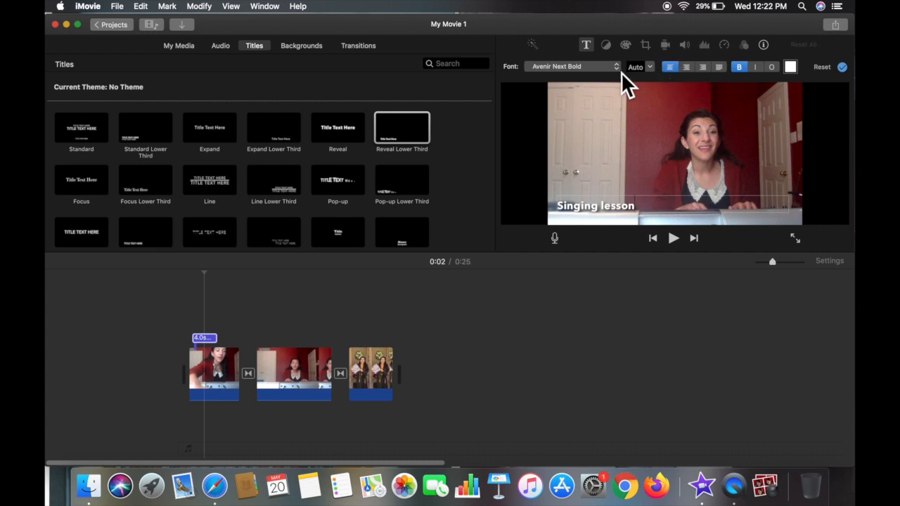
Set the "Singing lesson" title's font to Noteworthy Light and extend its duration to 6.5 seconds.
click(621, 72)
click(621, 72)
click(622, 71)
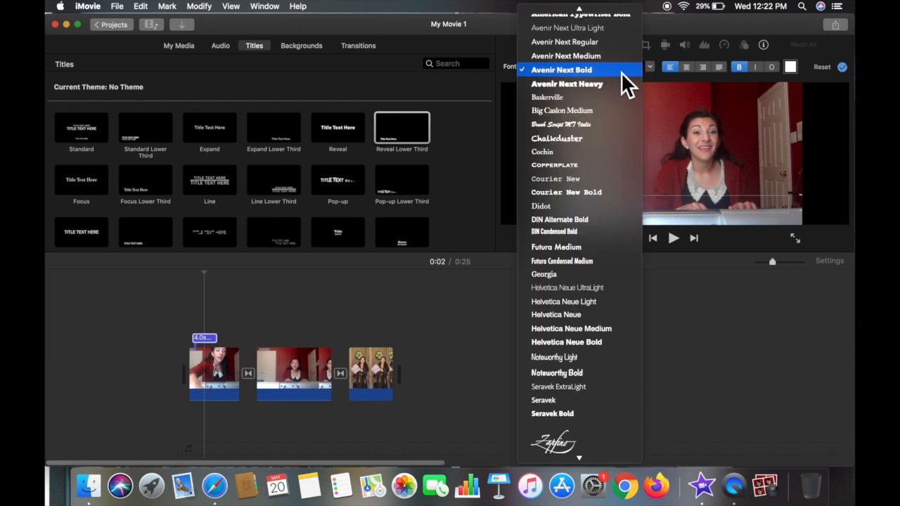
click(637, 344)
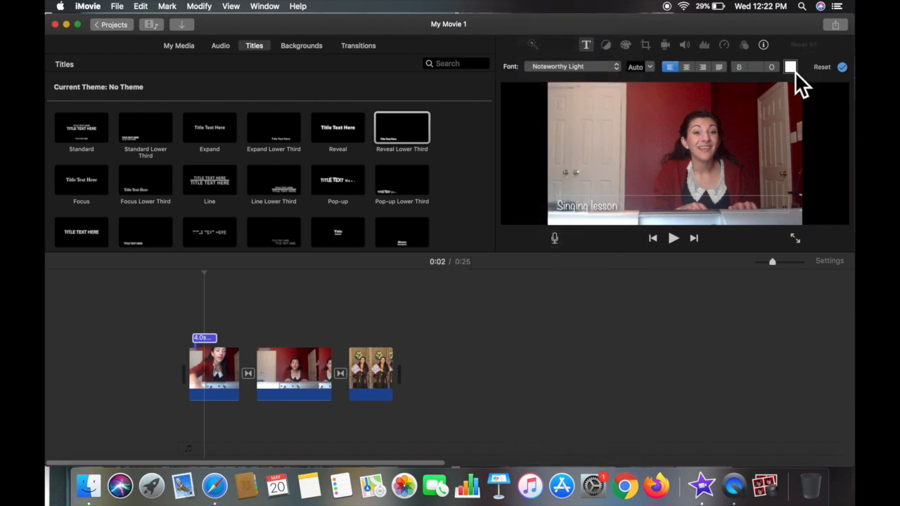
click(425, 386)
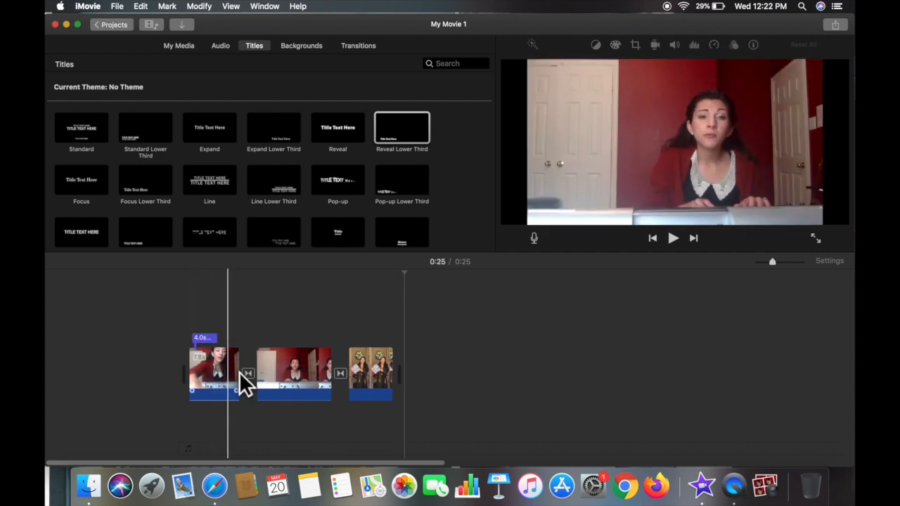
mouse_move(224, 338)
mouse_down()
mouse_move(241, 338)
mouse_move(233, 339)
mouse_up()
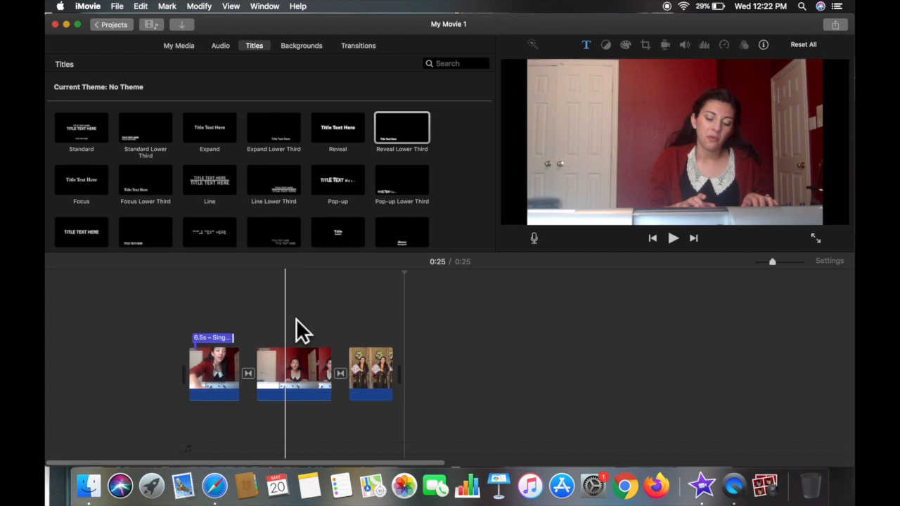
Add a Scrolling Credits title above the second video clip and play it back.
scroll(358, 223, down, 2)
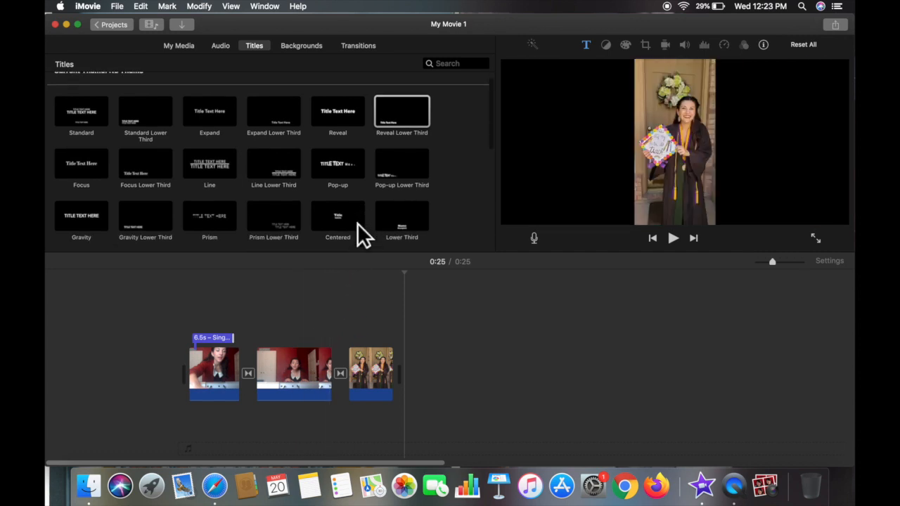
scroll(357, 223, down, 3)
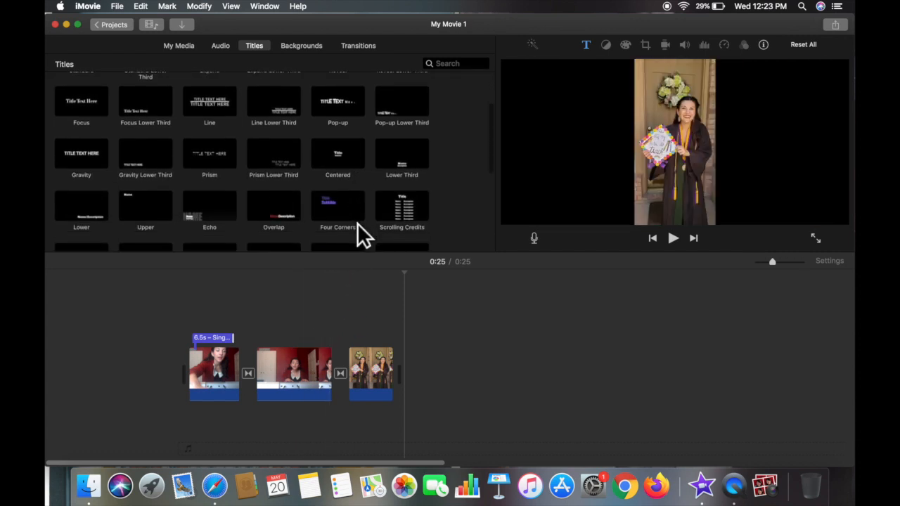
scroll(357, 223, down, 2)
scroll(367, 211, down, 1)
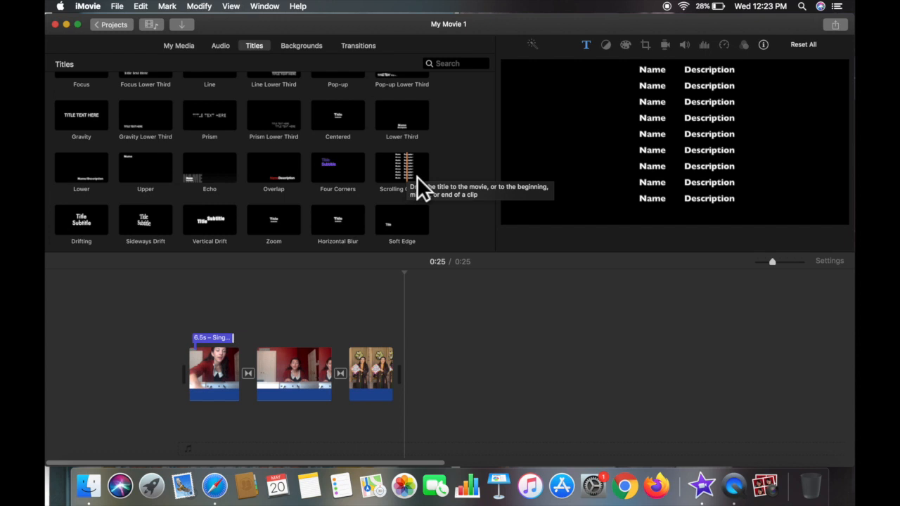
drag(417, 176, 284, 343)
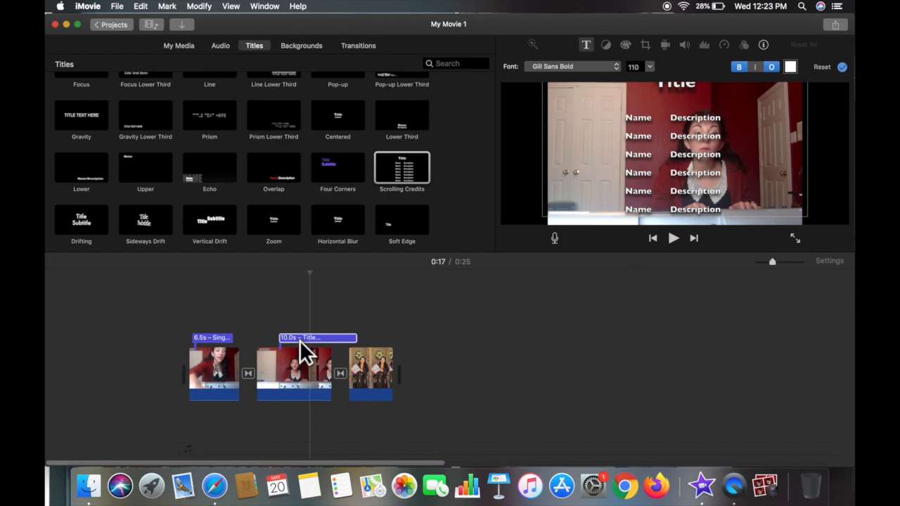
key(space)
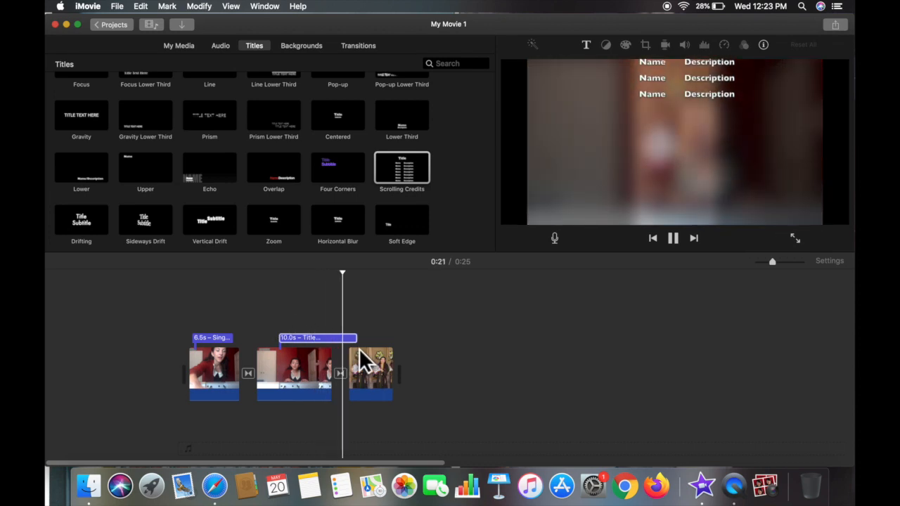
Shorten the Scrolling Credits title above the second video clip to 8.8 seconds.
click(344, 339)
mouse_move(356, 341)
mouse_down()
mouse_move(313, 341)
mouse_move(352, 341)
mouse_move(341, 341)
mouse_up()
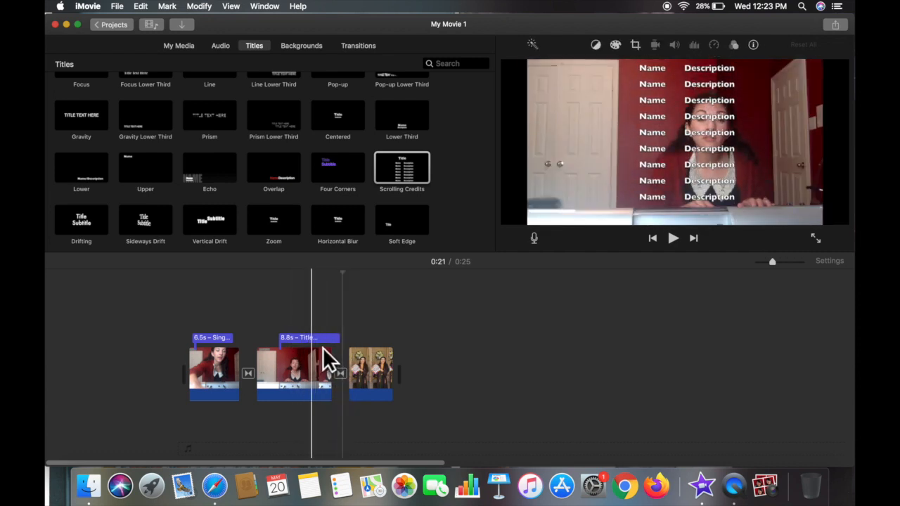
double_click(323, 348)
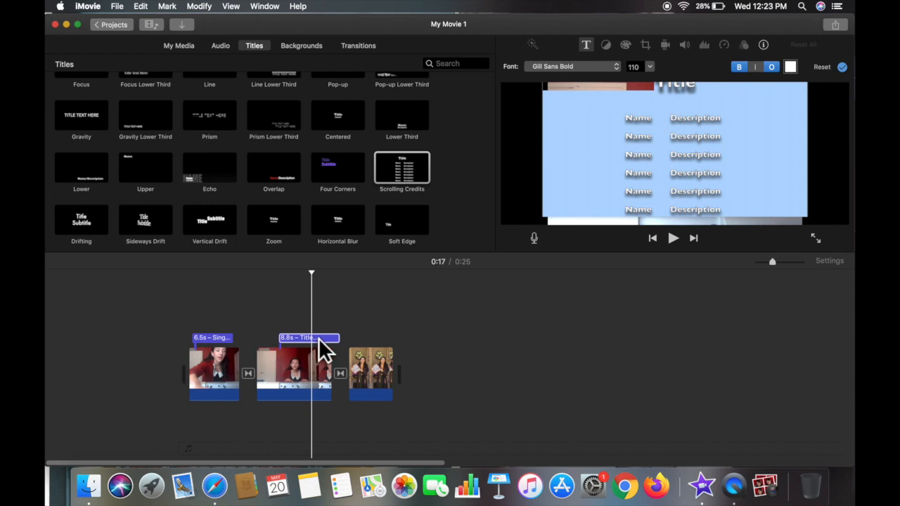
click(401, 309)
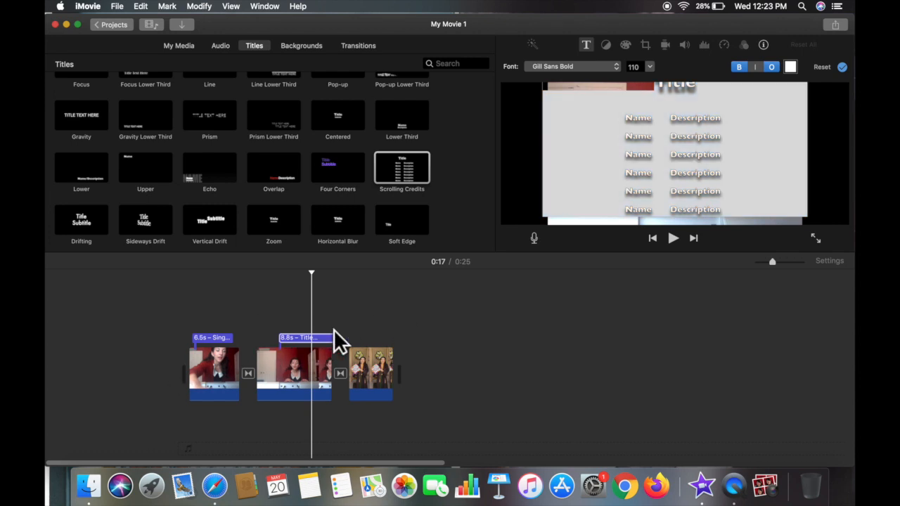
click(385, 387)
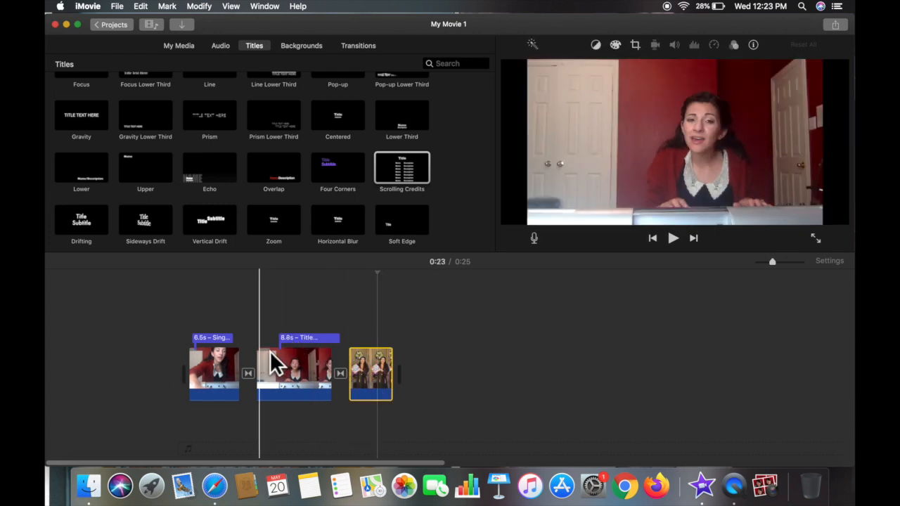
Browse the iTunes songs available as audio for the project.
click(224, 47)
click(239, 216)
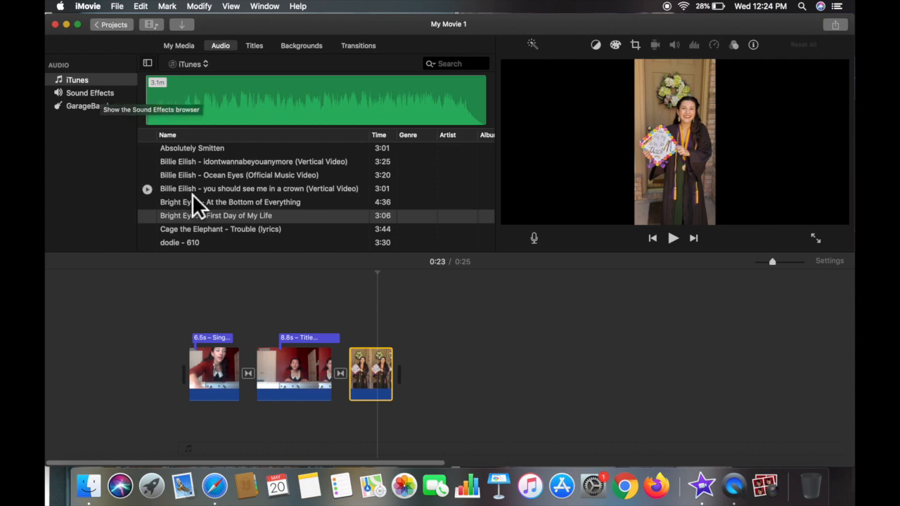
scroll(227, 224, down, 5)
scroll(227, 224, down, 20)
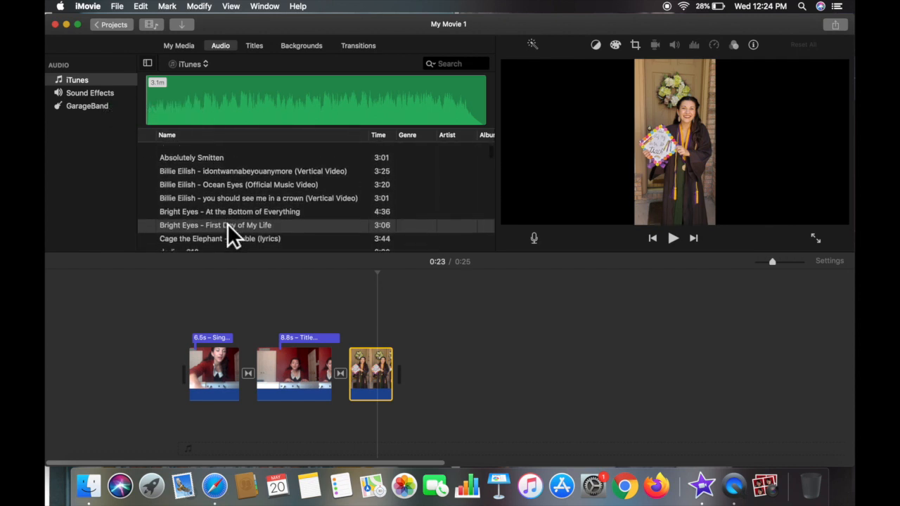
scroll(227, 224, up, 20)
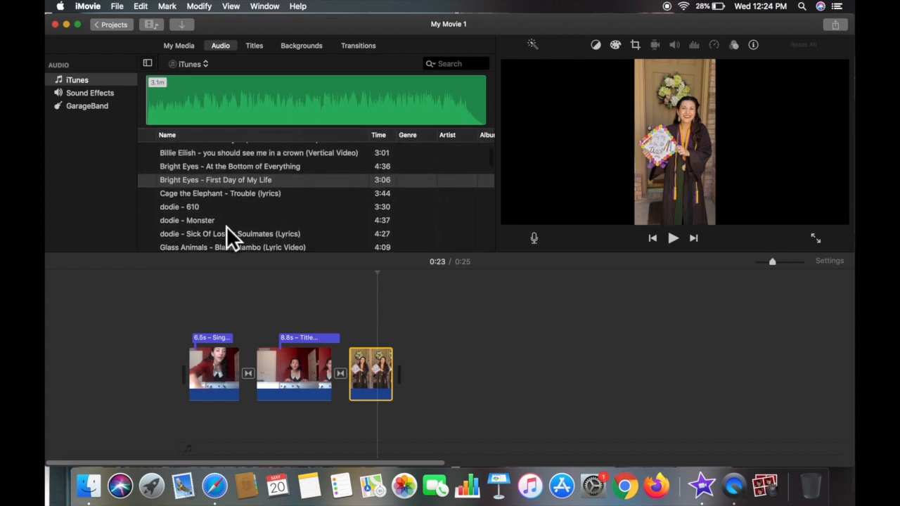
Add the Clock Tick sound effect beneath the second video clip and shift it to start near the beginning of the Scrolling Credits title.
click(116, 102)
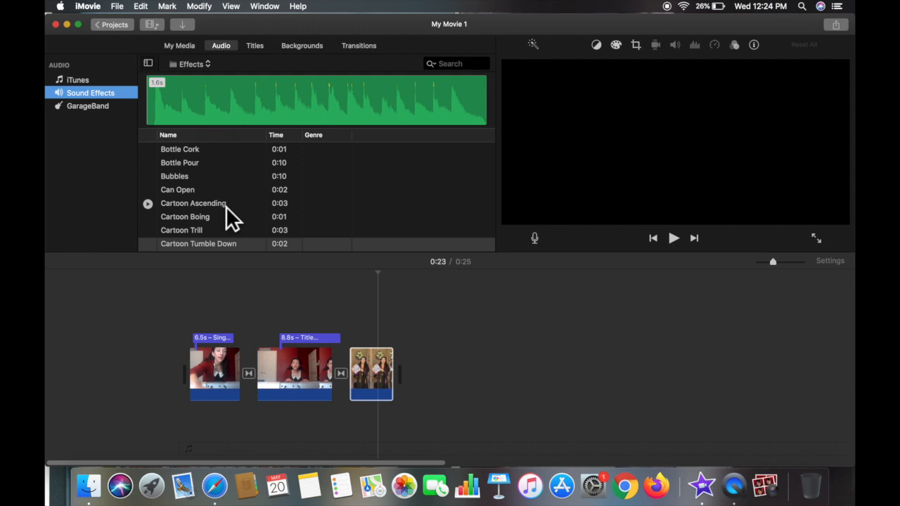
key(XF86AudioRaiseVolume)
scroll(195, 208, down, 5)
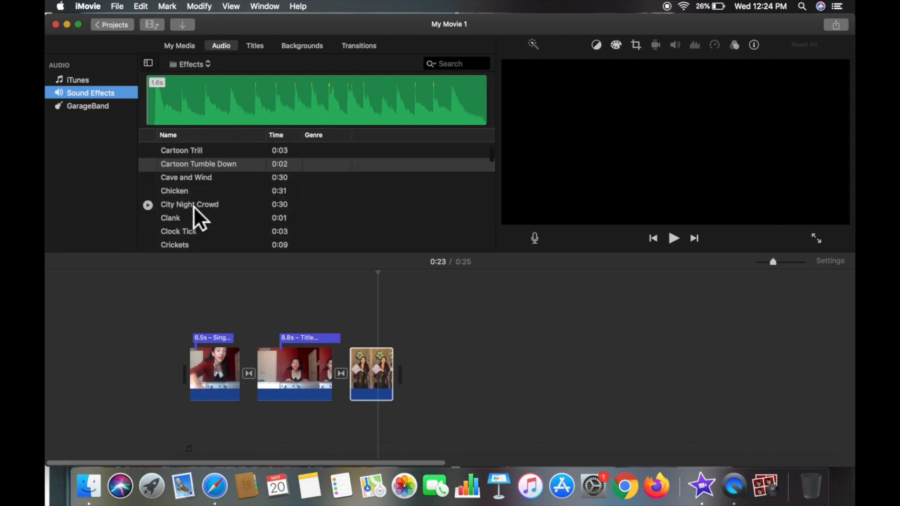
click(160, 185)
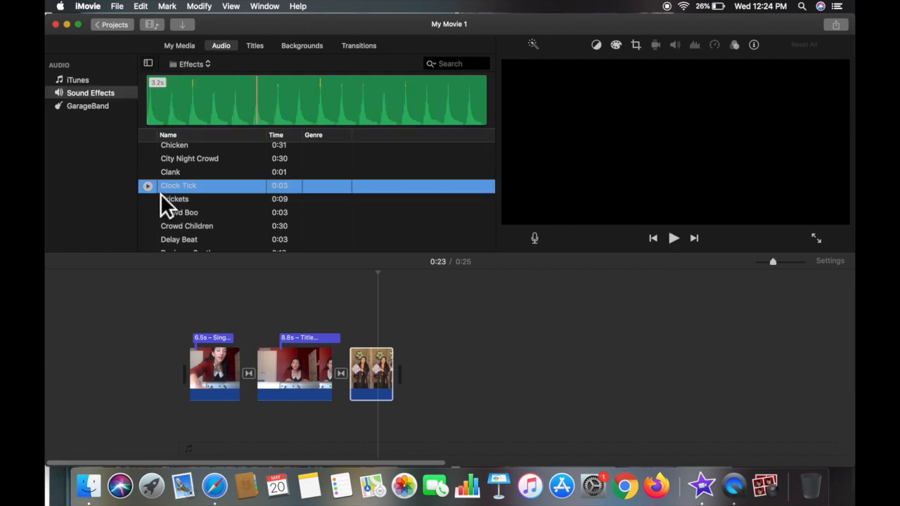
drag(218, 192, 270, 426)
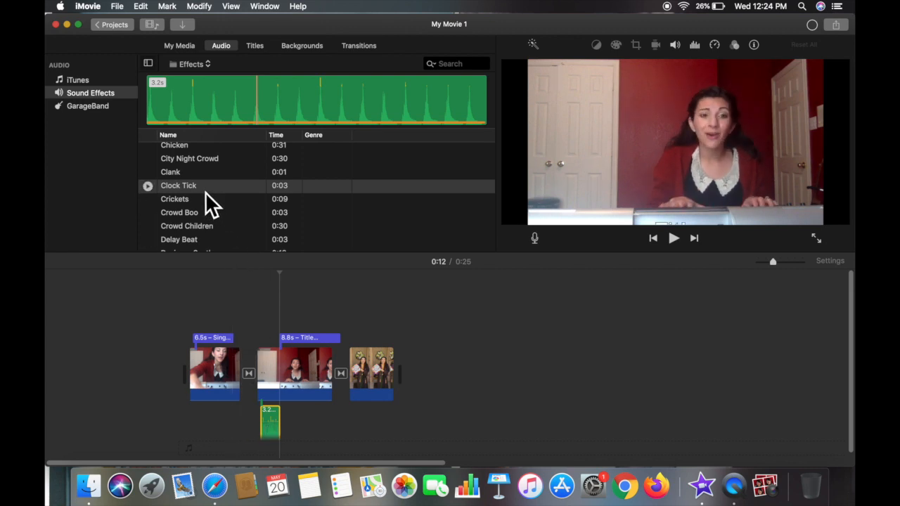
mouse_move(286, 441)
mouse_down()
mouse_move(301, 440)
mouse_move(287, 434)
mouse_move(302, 437)
mouse_up()
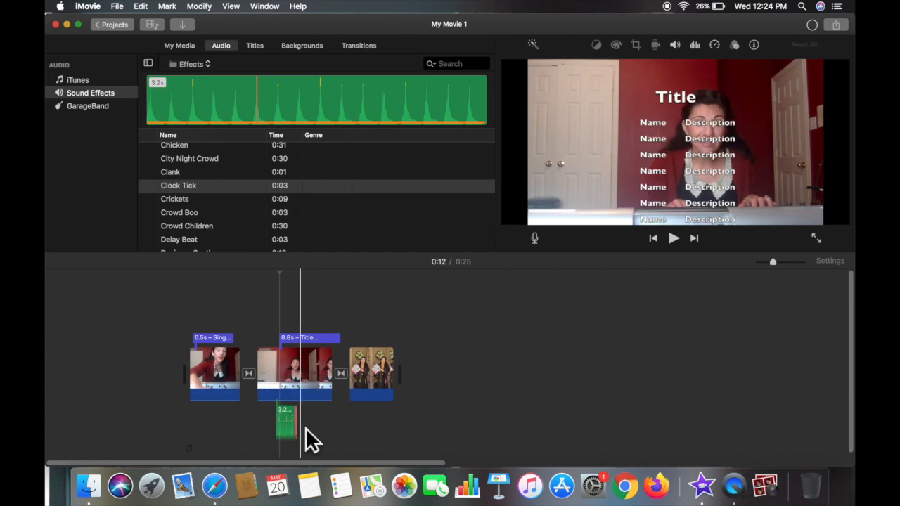
Play back the Clock Tick sound effect, lower its volume and play that section again.
key(space)
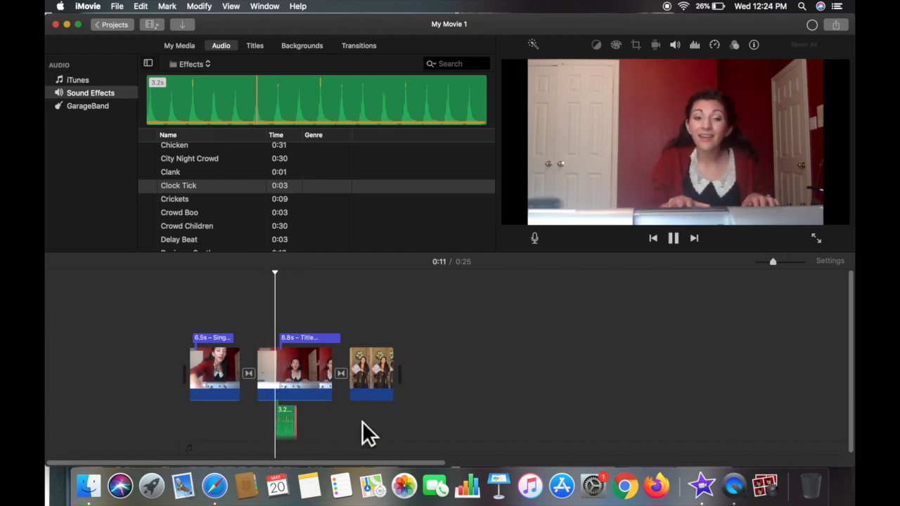
key(space)
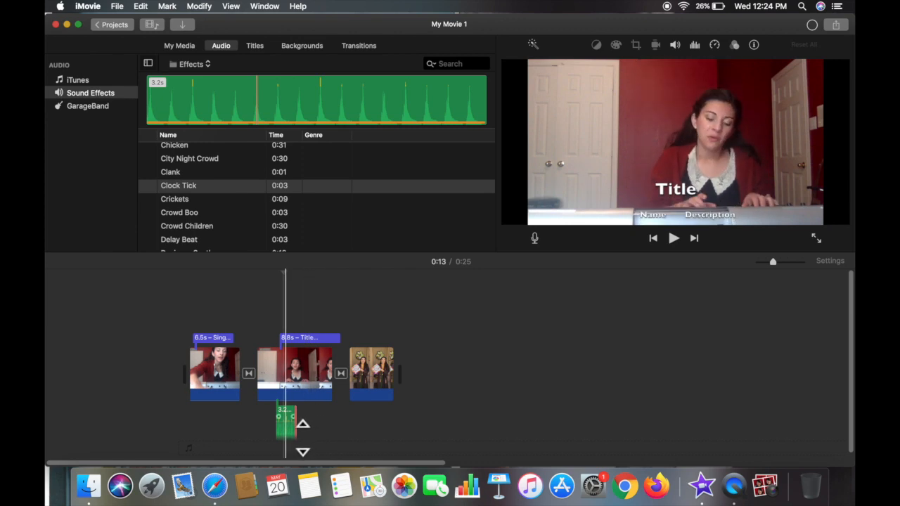
drag(303, 437, 304, 450)
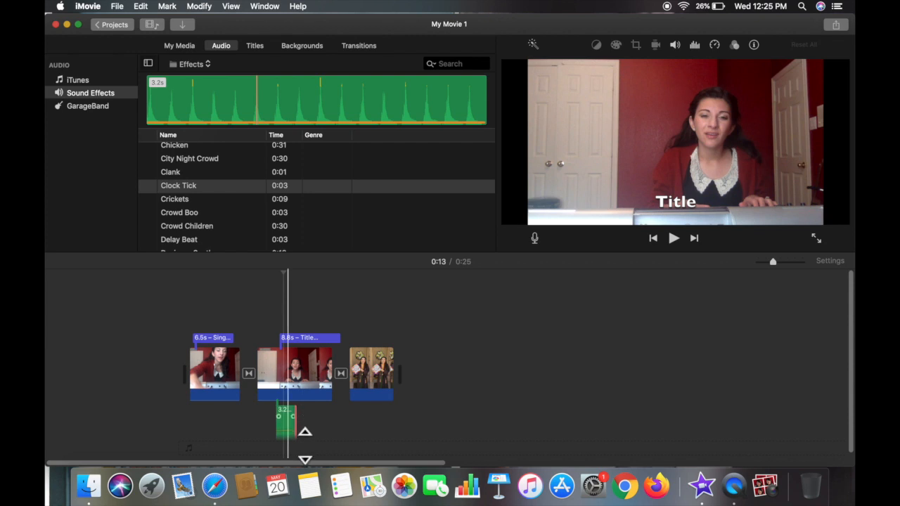
key(space)
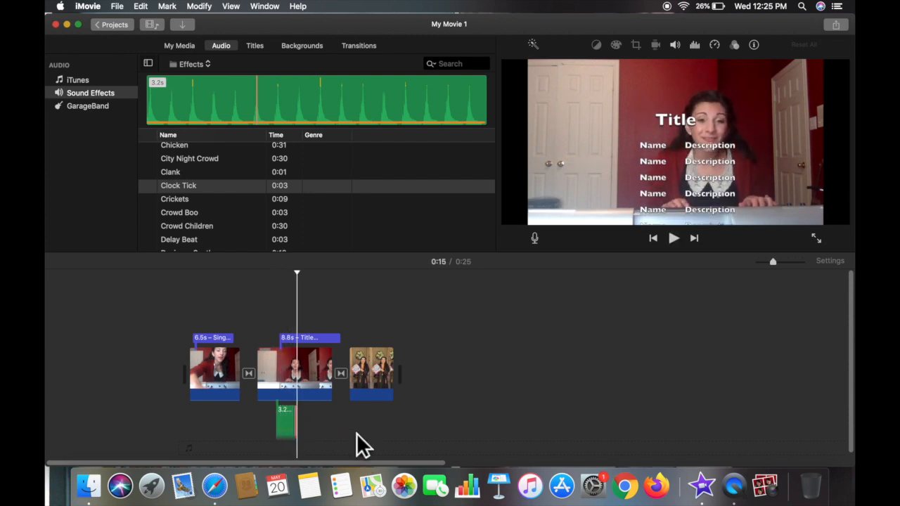
key(space)
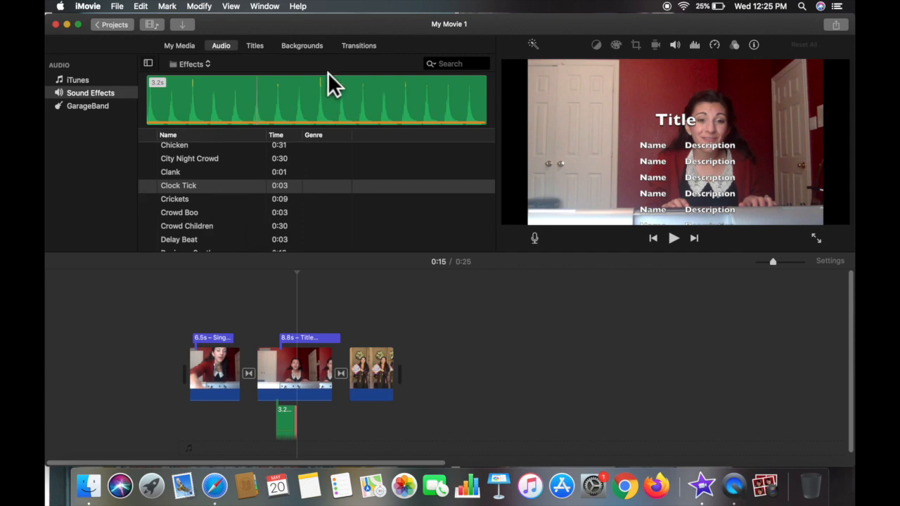
Browse the available maps and backgrounds, previewing the Gray background and the Blue Marble Globe map.
click(321, 53)
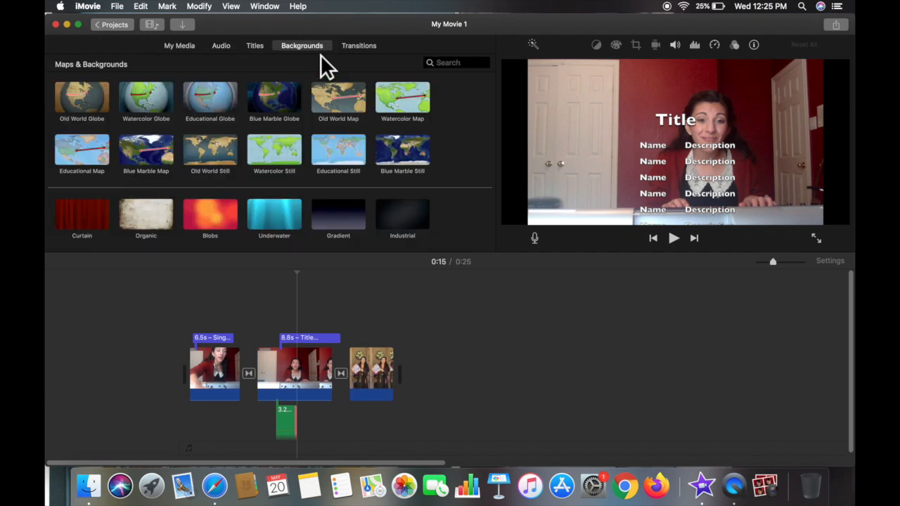
scroll(308, 161, down, 5)
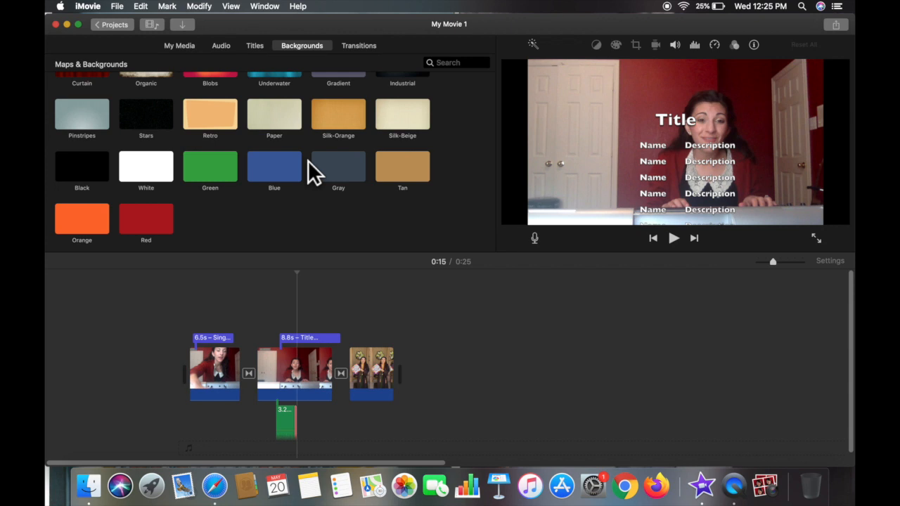
scroll(308, 160, up, 5)
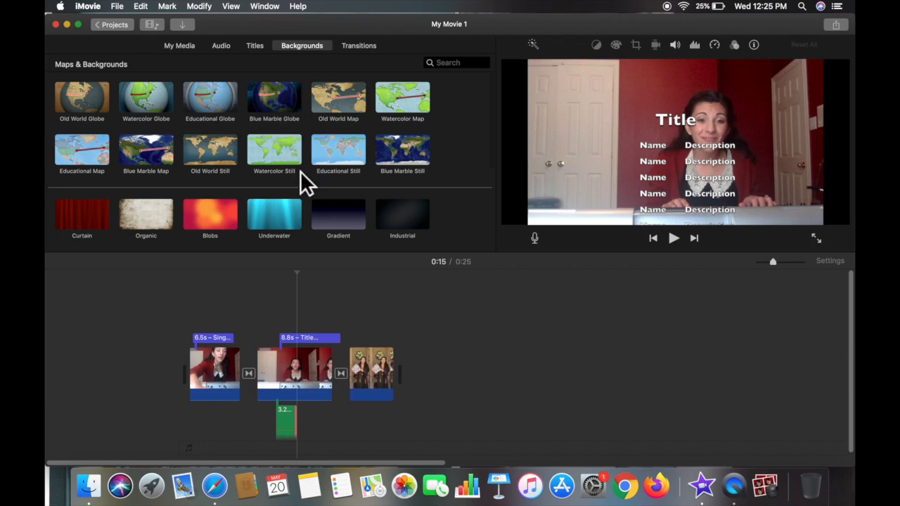
scroll(300, 180, down, 5)
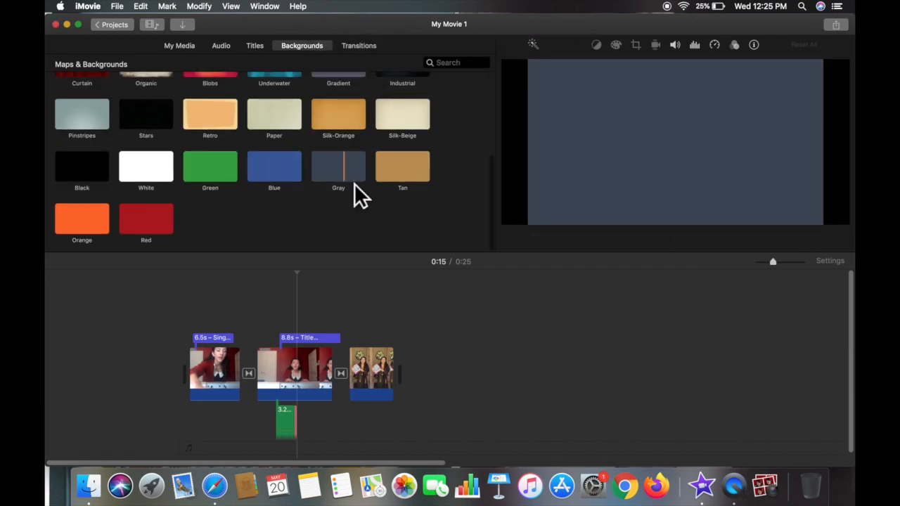
scroll(355, 184, up, 5)
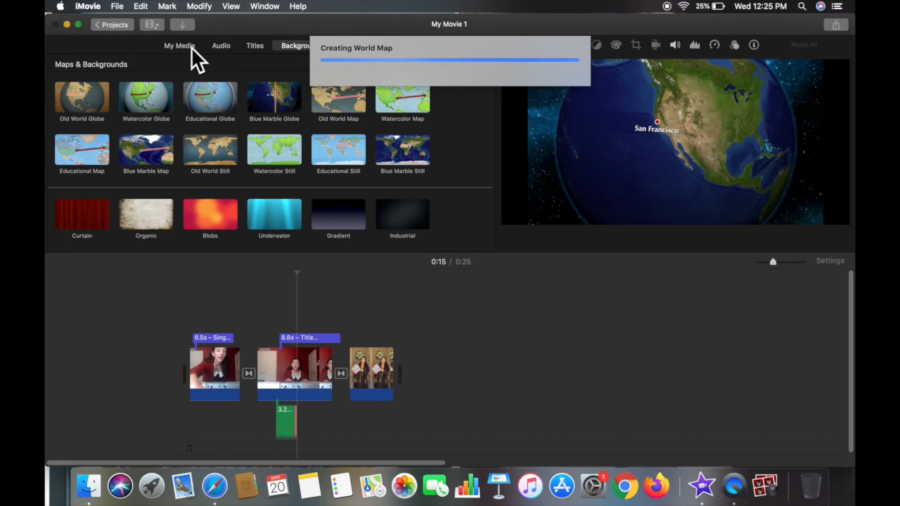
Try removing the colour saturation from the second video clip and restore it to the middle setting.
mouse_move(222, 29)
mouse_down()
mouse_move(270, 70)
mouse_move(235, 27)
mouse_up()
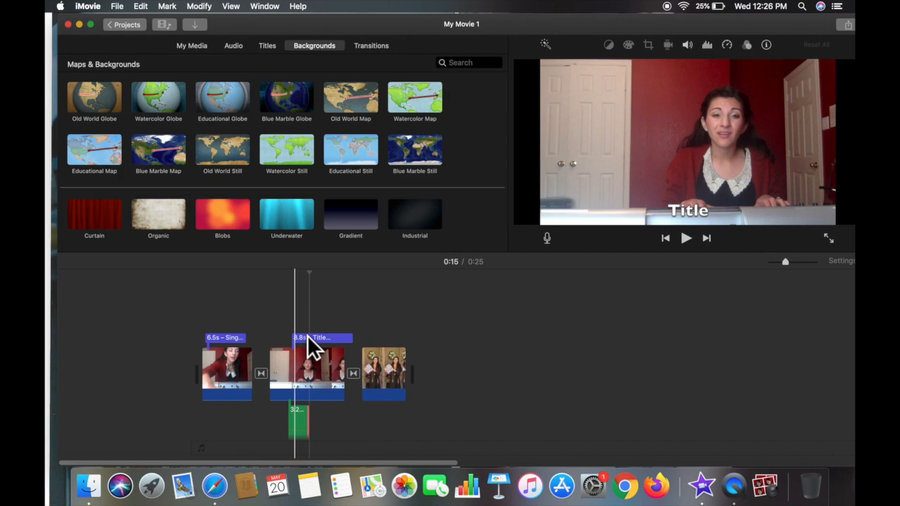
click(334, 373)
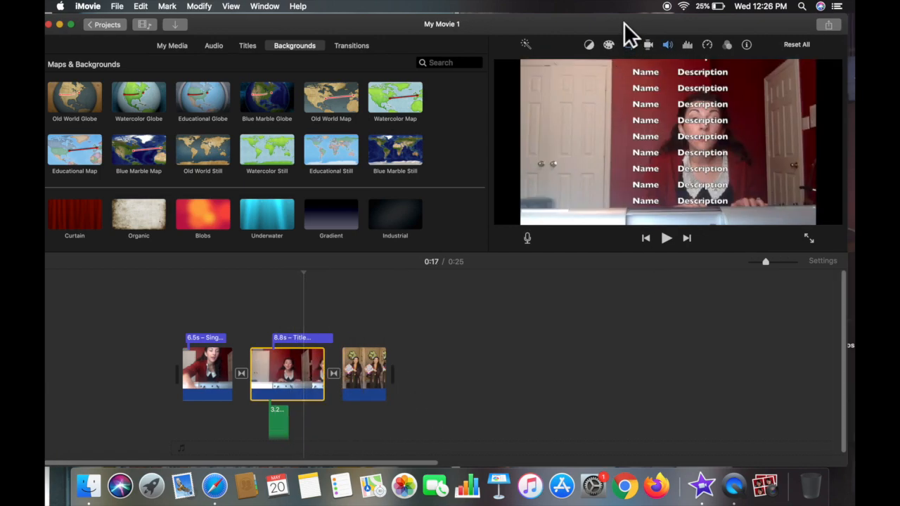
click(581, 46)
click(593, 51)
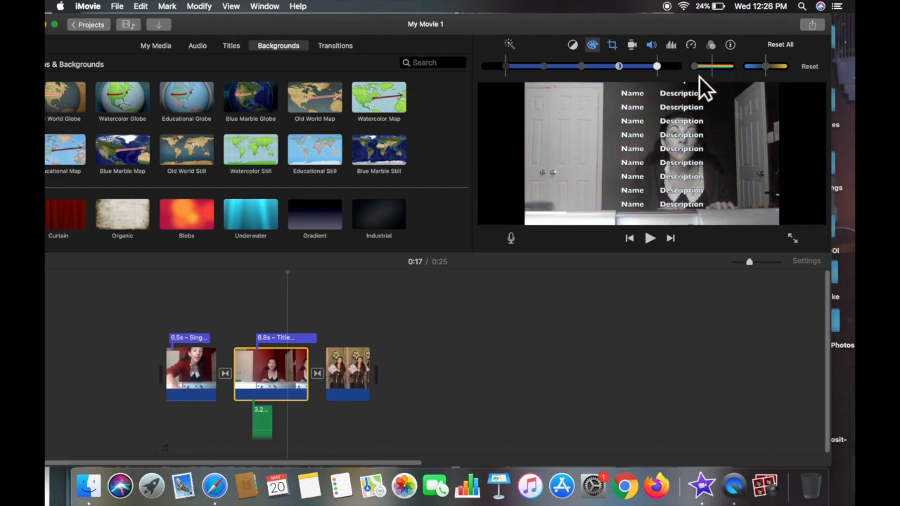
mouse_move(697, 67)
mouse_down()
mouse_move(729, 80)
mouse_move(712, 70)
mouse_up()
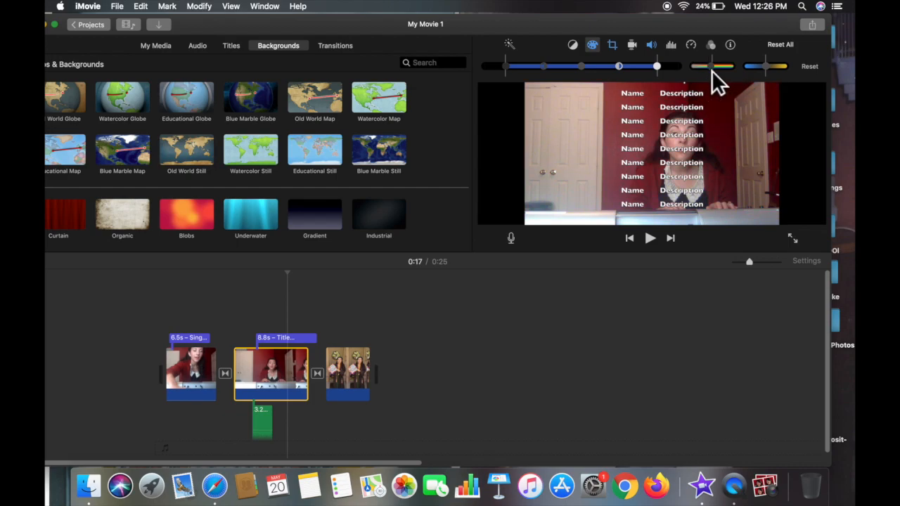
Turn on shaky video stabilization at 33% for the second video clip.
click(632, 45)
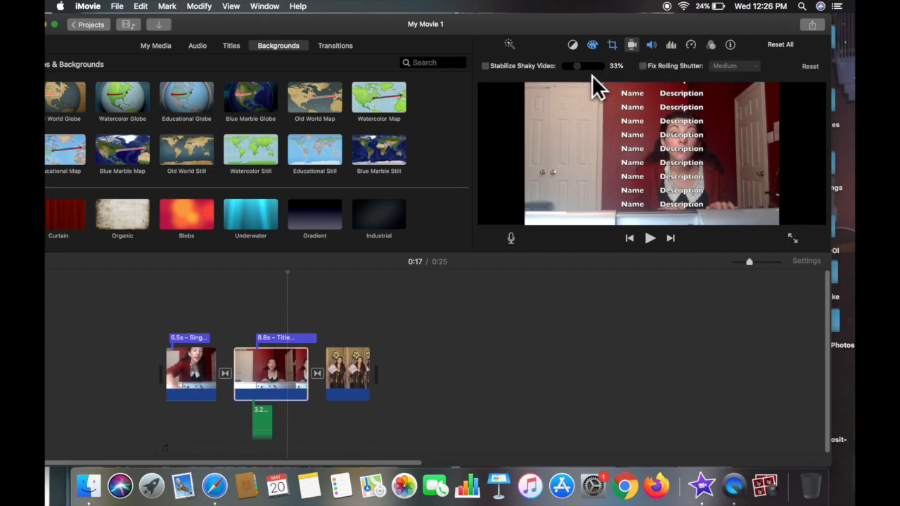
click(497, 75)
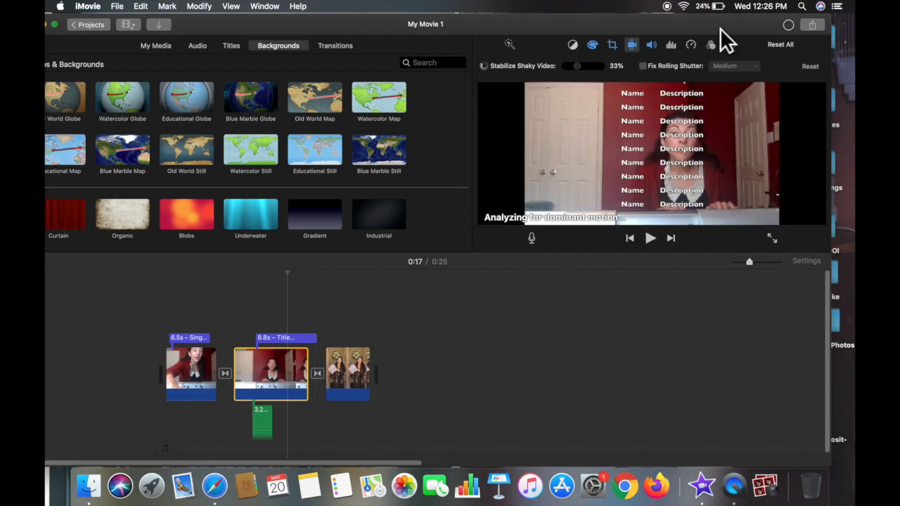
click(639, 47)
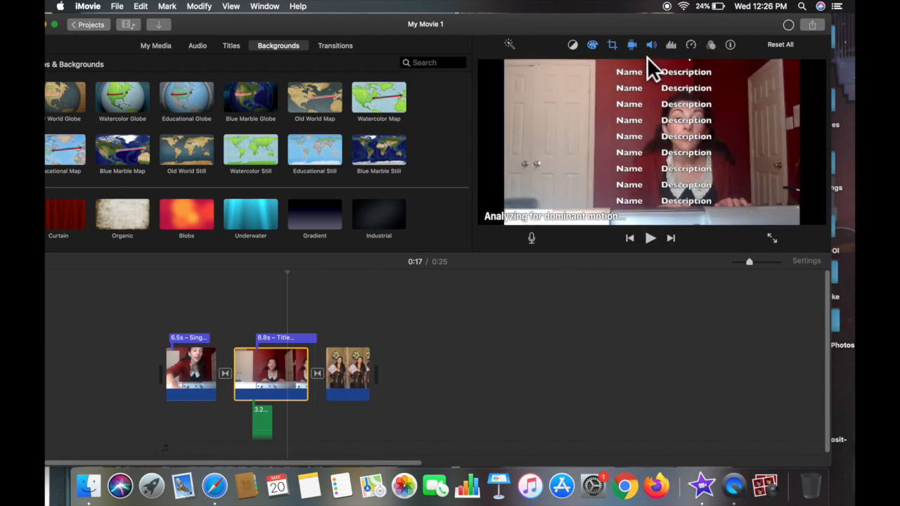
click(638, 47)
Set the second video clip's volume to 85%, and try lowering the volume of other clips, leaving that option off.
click(653, 47)
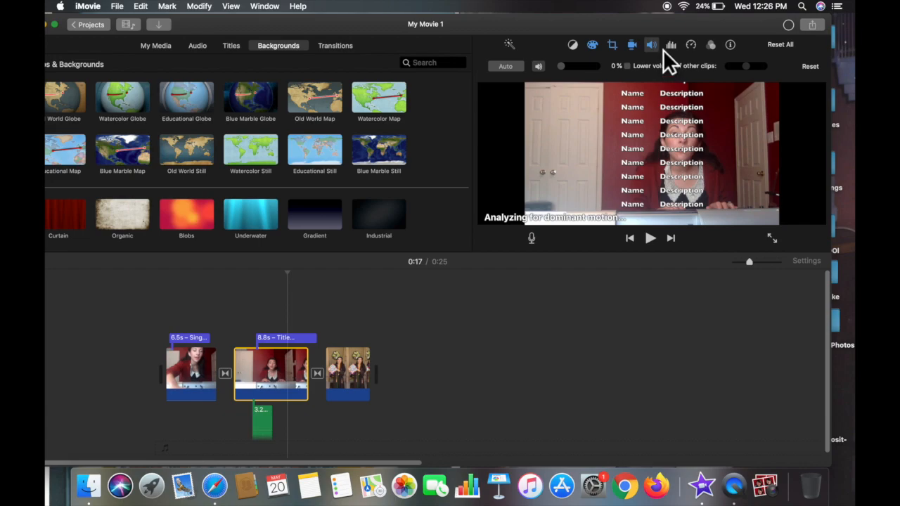
drag(573, 70, 602, 85)
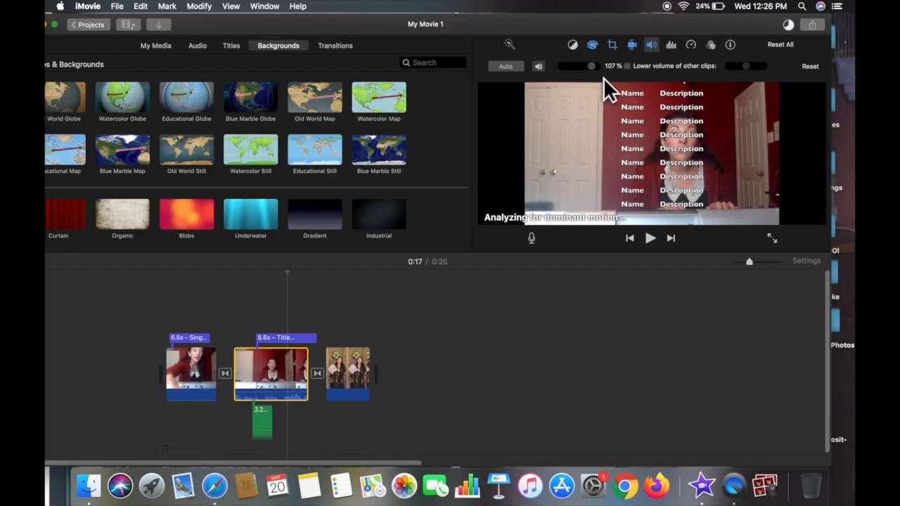
drag(605, 73, 600, 74)
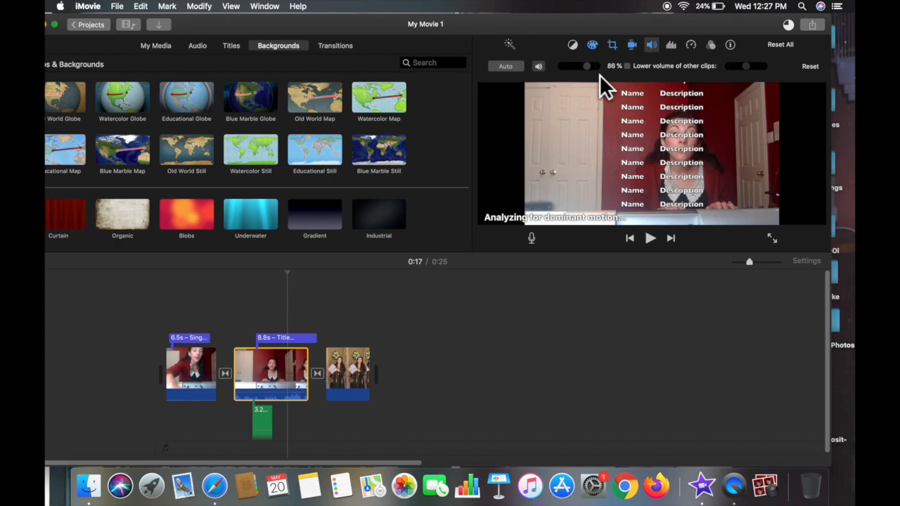
click(639, 73)
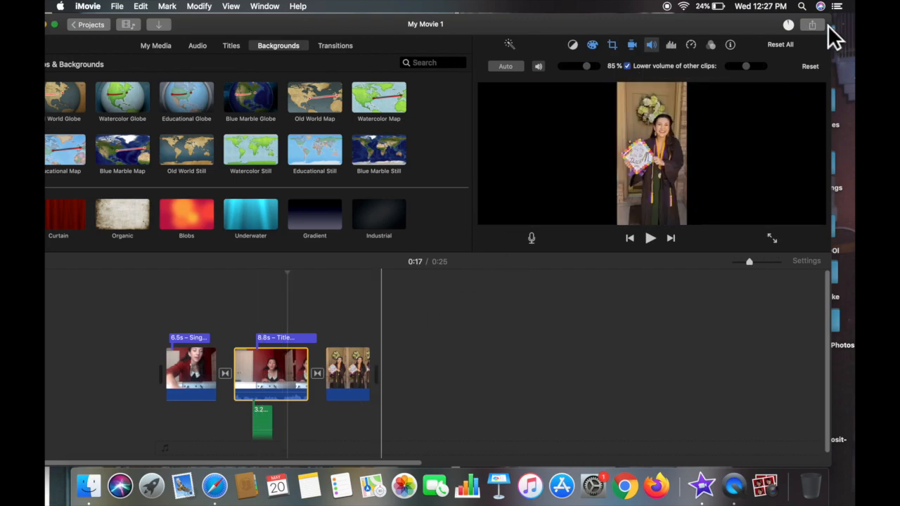
click(639, 75)
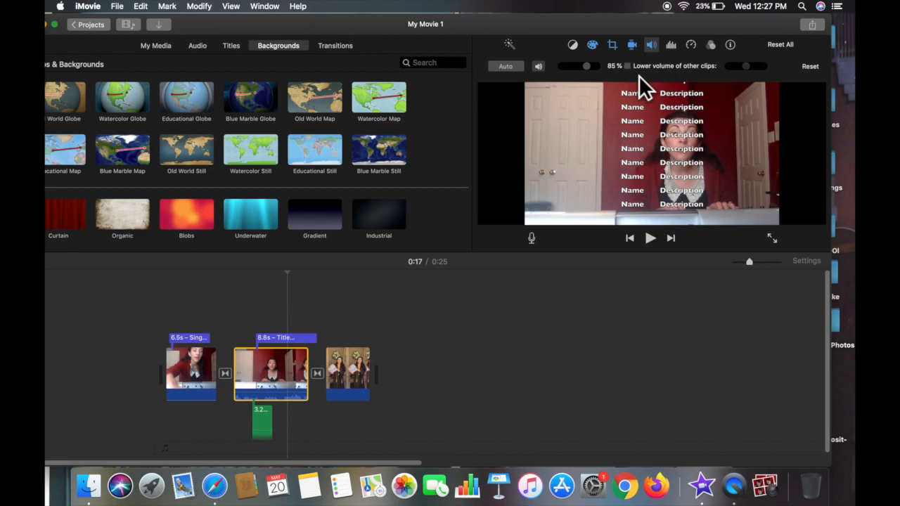
Try the Slow speed at 10% on the second video clip and play part of it back.
click(700, 55)
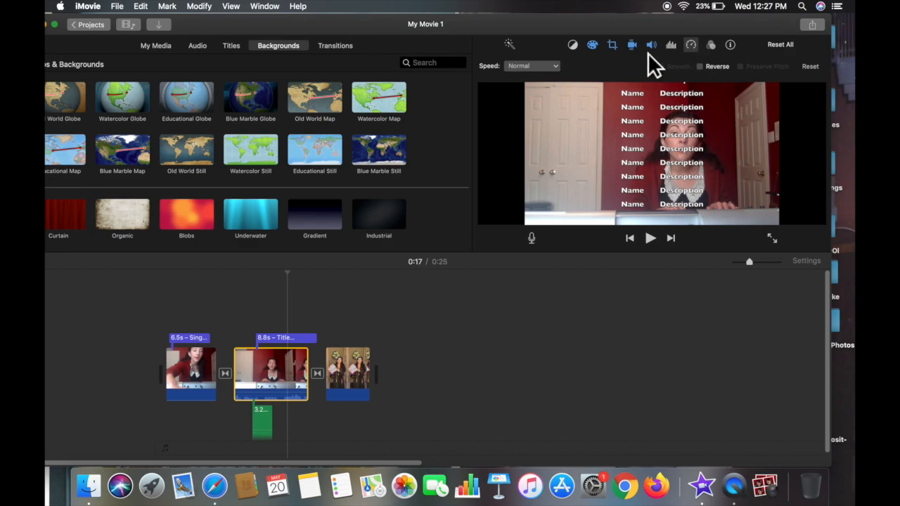
click(546, 65)
click(540, 90)
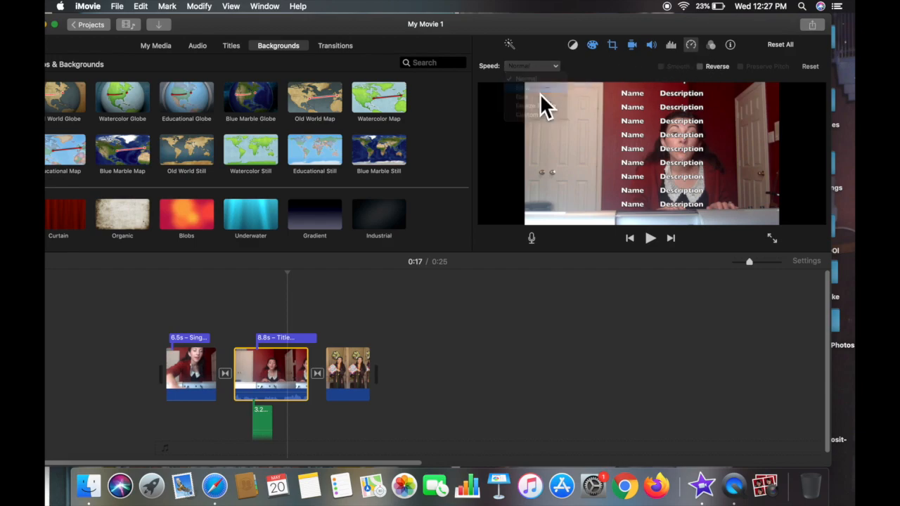
key(space)
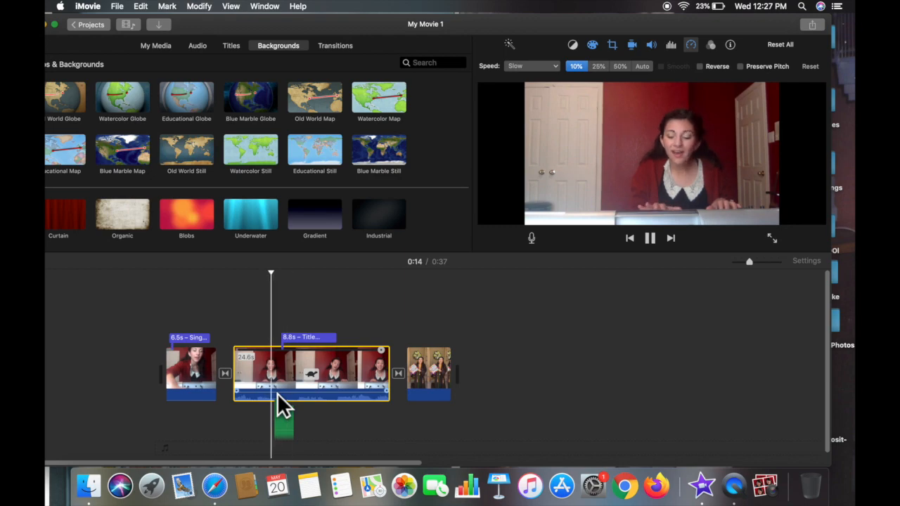
key(space)
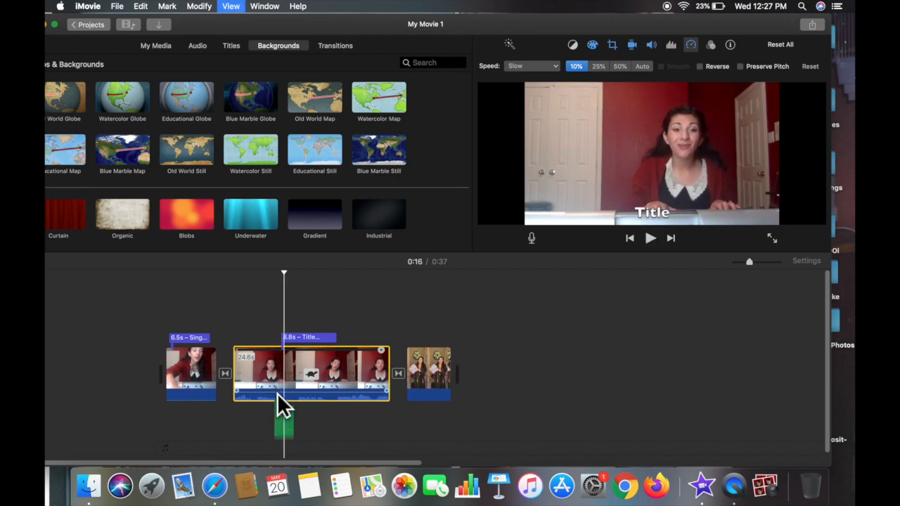
Try the Fast, Freeze Frame and Custom speed options on the second video clip, and return its speed to Normal.
click(557, 67)
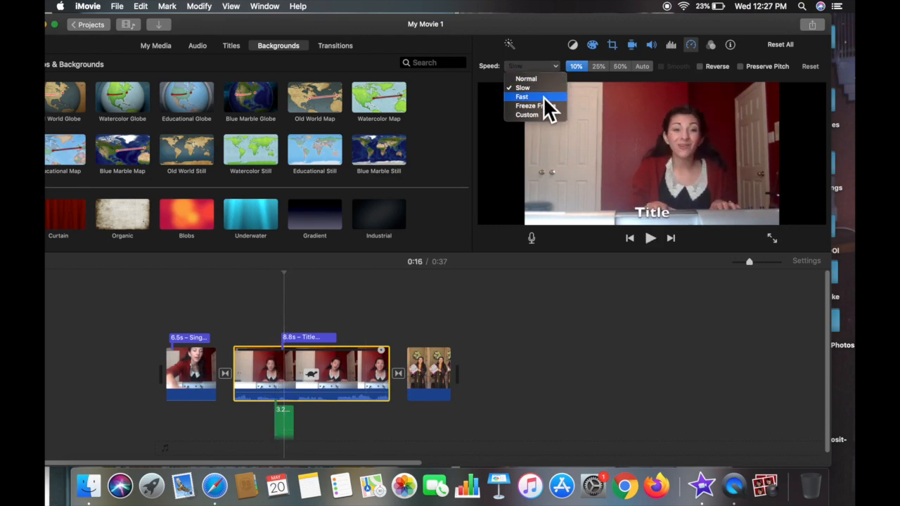
click(553, 99)
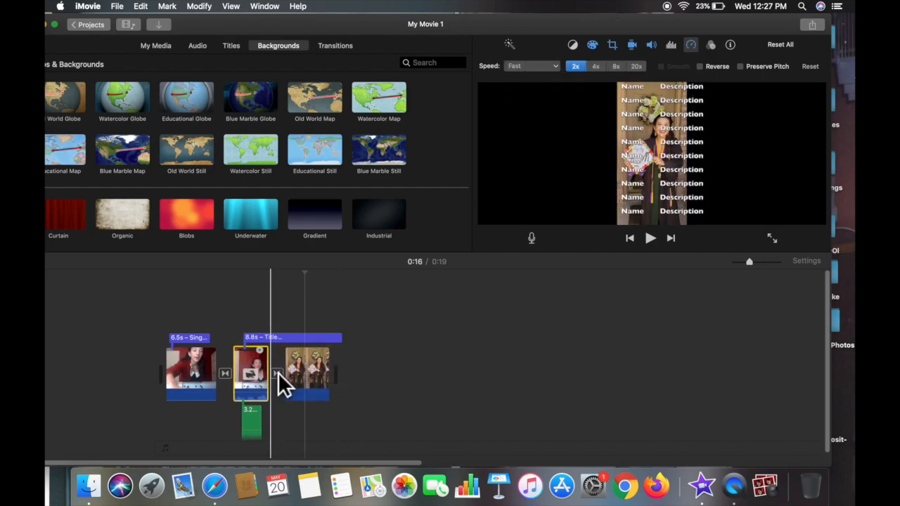
click(557, 67)
click(540, 106)
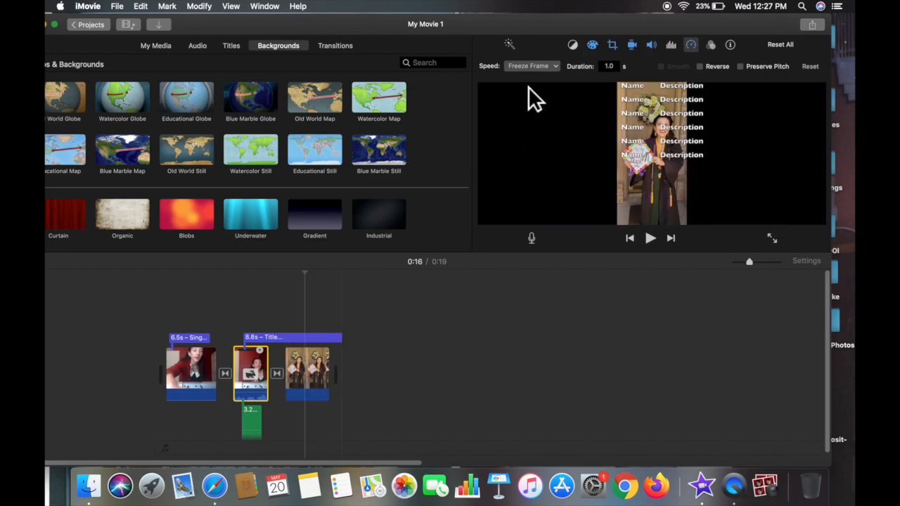
click(533, 67)
click(534, 114)
double_click(577, 67)
click(540, 66)
click(537, 76)
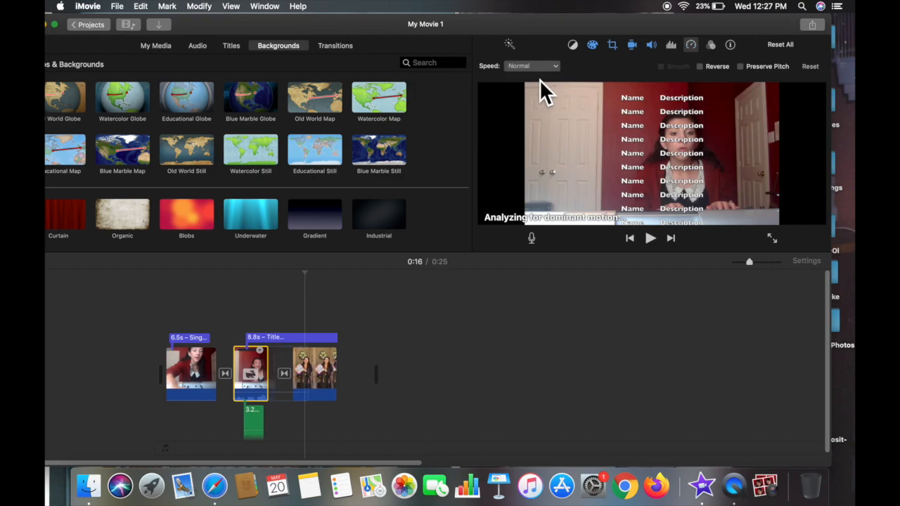
Browse the available clip filters for the second video clip without applying one.
click(711, 45)
click(628, 66)
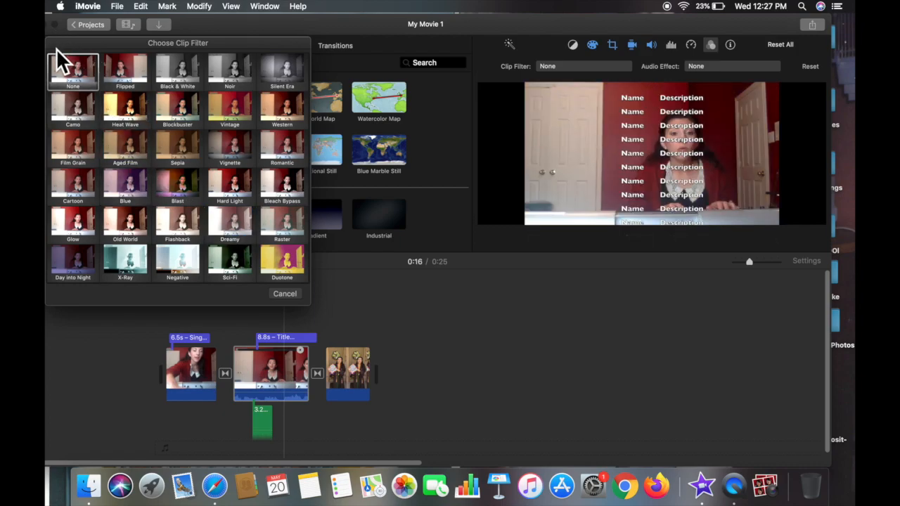
drag(61, 59, 150, 60)
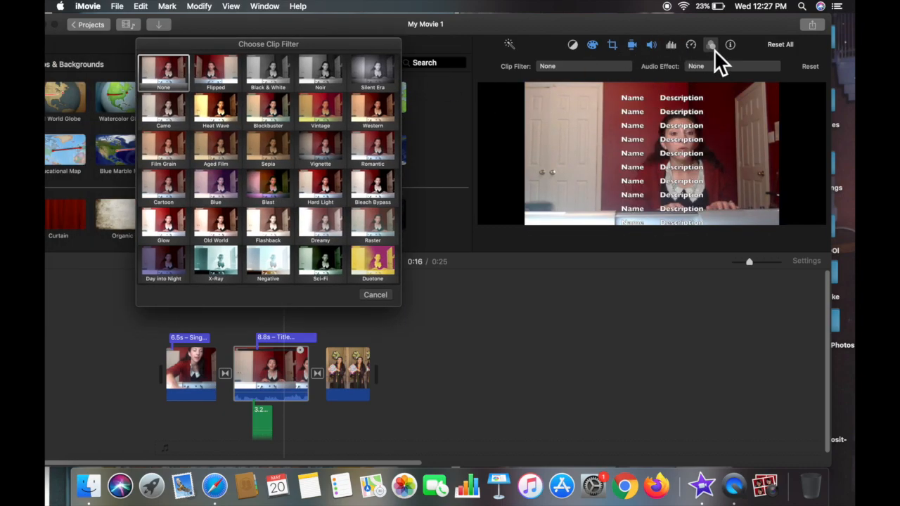
click(383, 298)
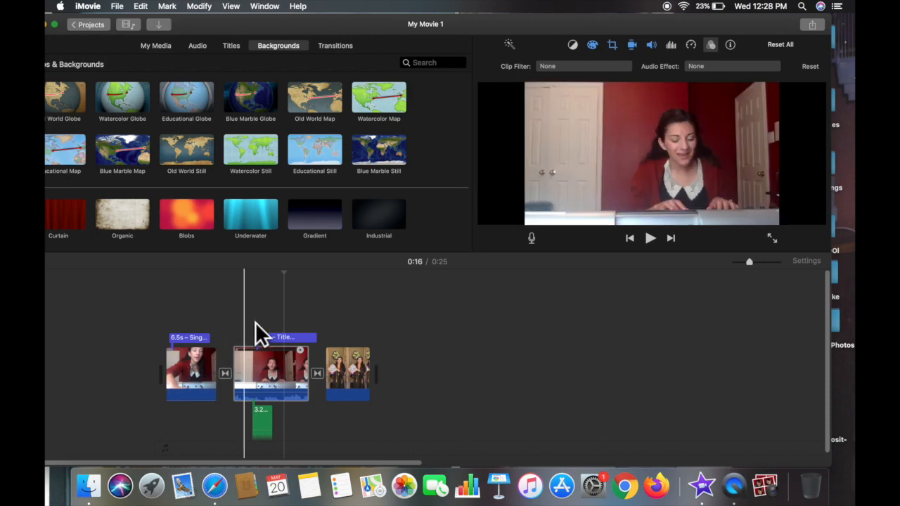
Add the movie recording from the desktop to the timeline as an overlay above the existing clips.
click(265, 366)
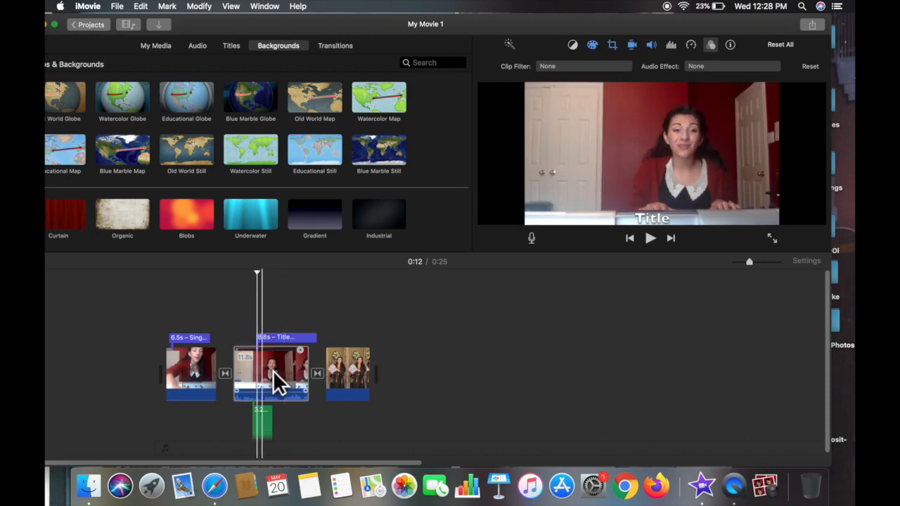
drag(191, 28, 501, 14)
drag(314, 420, 482, 298)
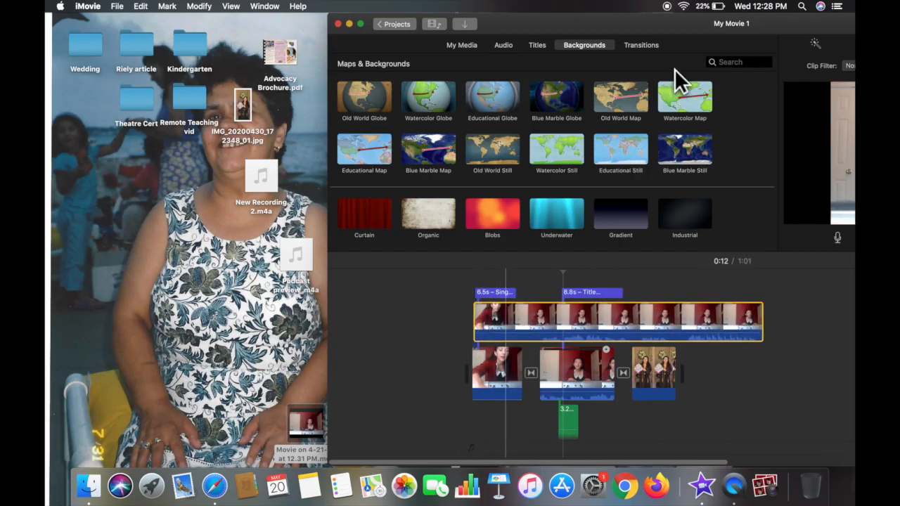
drag(514, 32, 219, 32)
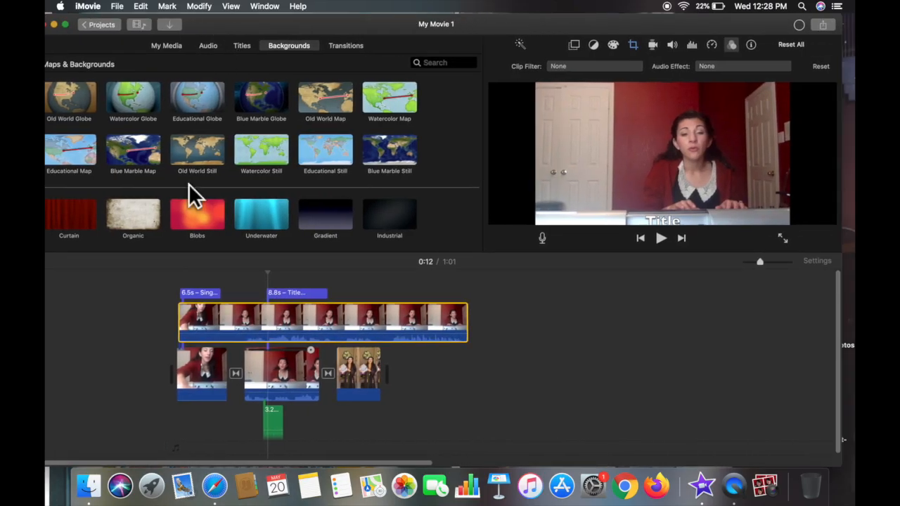
Try showing the overlay clip as a Split Screen and preview it from the beginning of the project.
click(221, 322)
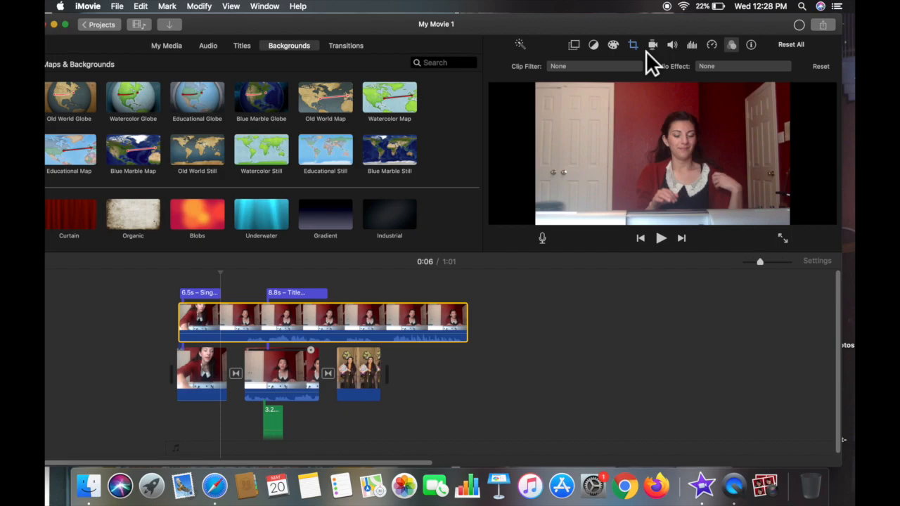
click(586, 53)
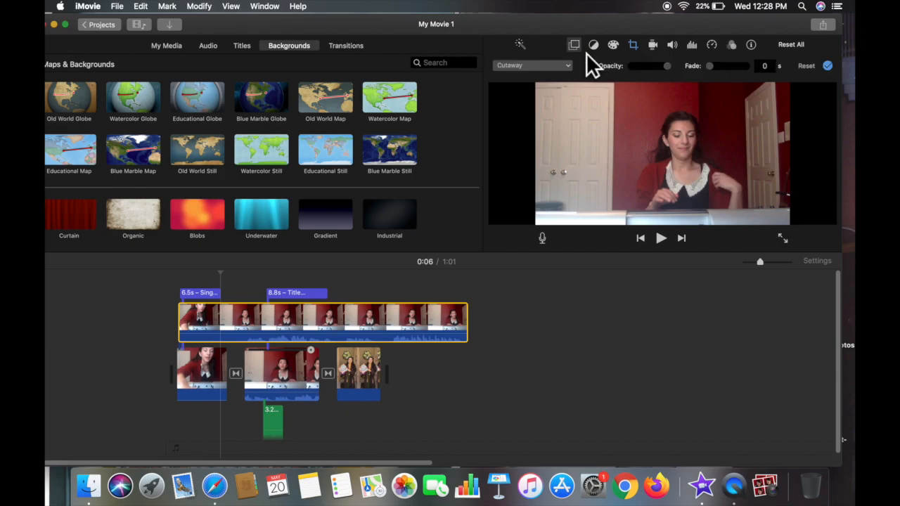
click(553, 69)
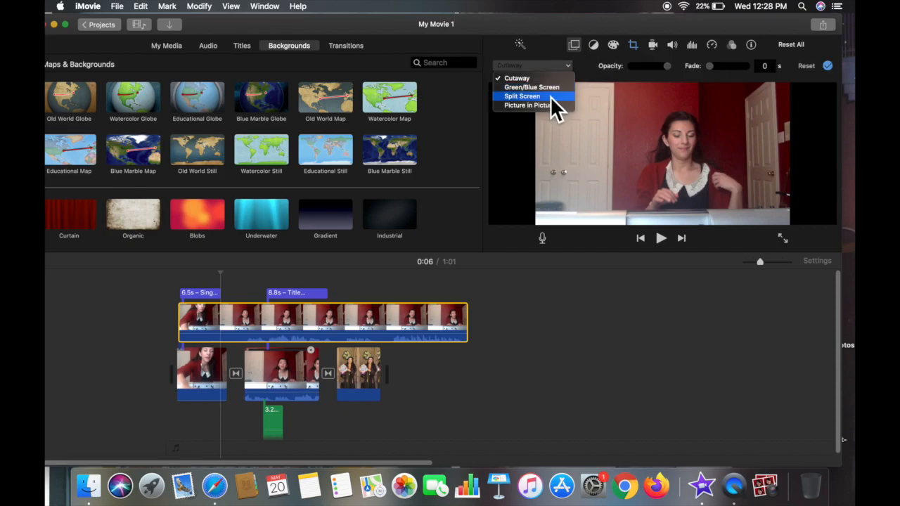
click(552, 96)
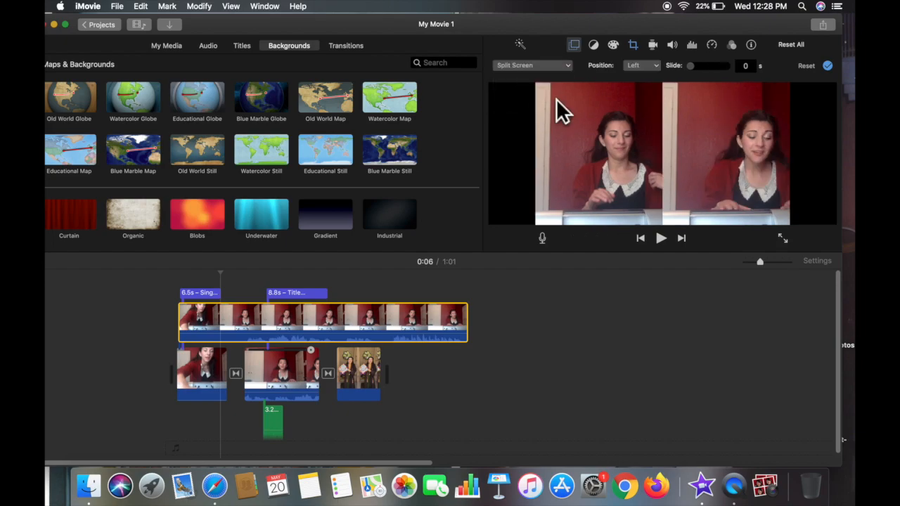
click(166, 375)
click(205, 332)
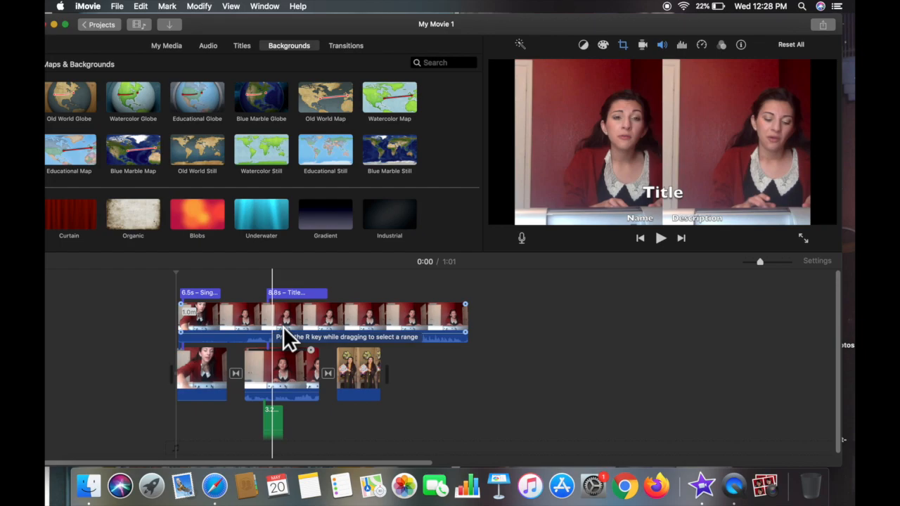
click(529, 318)
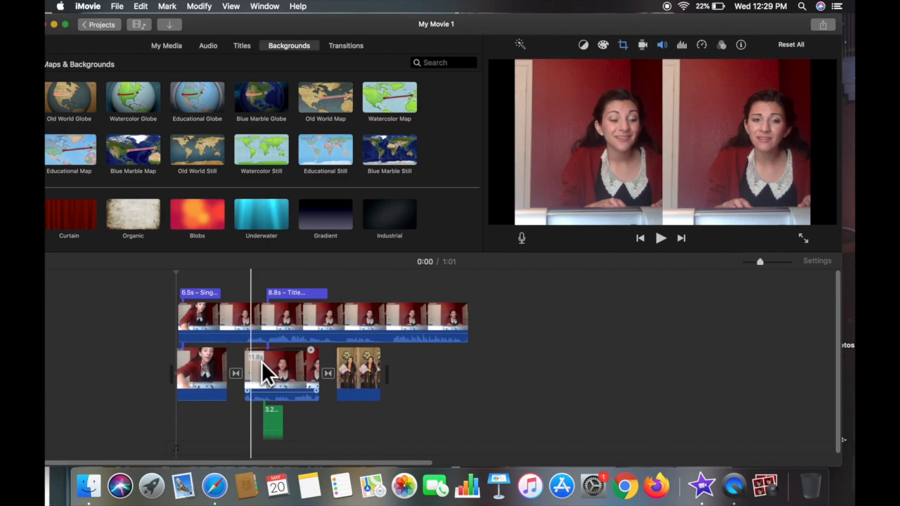
Set the overlay clip to Picture in Picture, enlarge its inset in the frame's upper-left area, and preview the result.
click(223, 323)
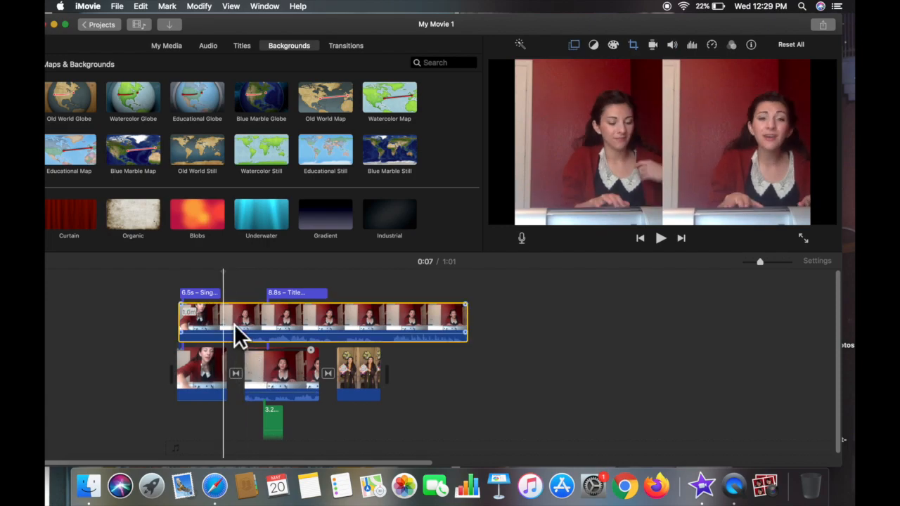
click(576, 46)
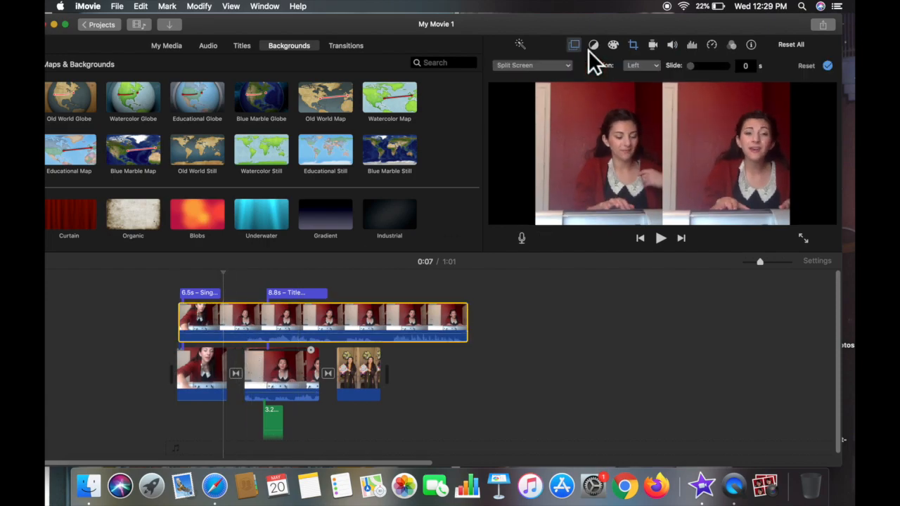
click(556, 68)
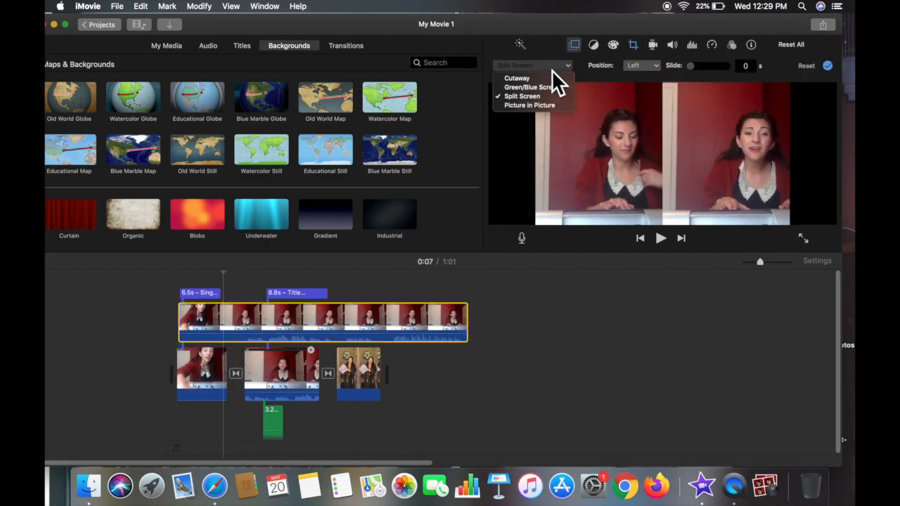
click(545, 106)
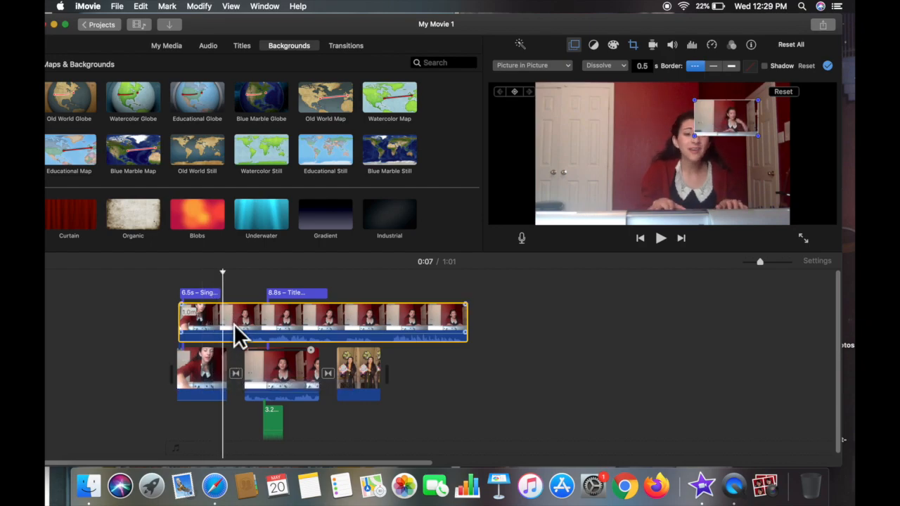
drag(725, 114, 621, 135)
click(107, 332)
key(space)
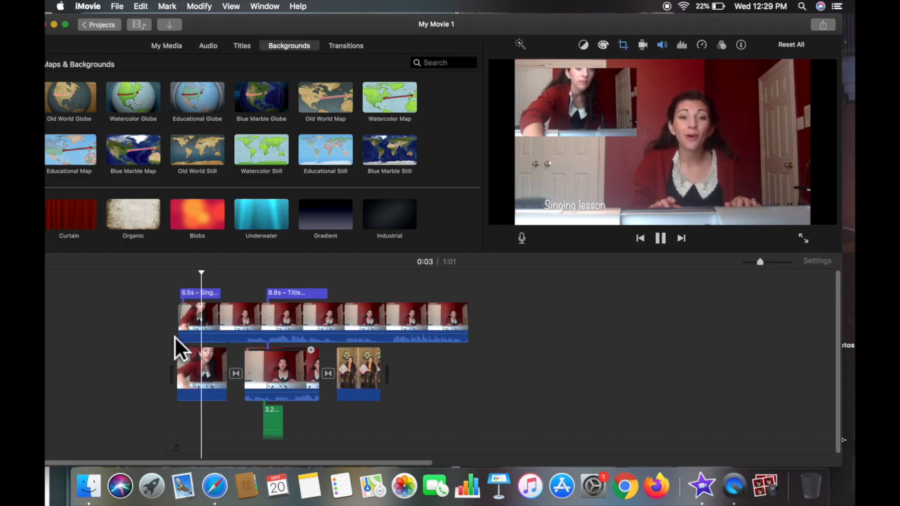
key(space)
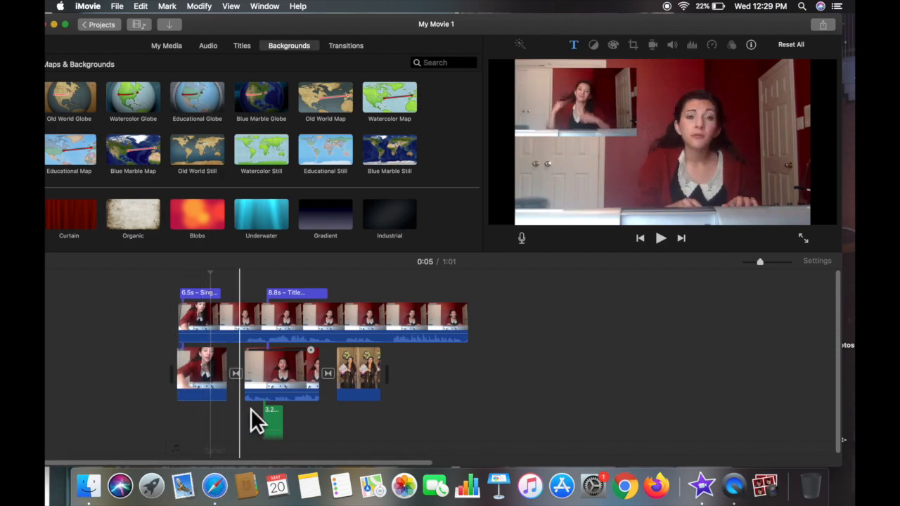
Switch to Safari and search Google Images for "gif of puppy".
click(221, 484)
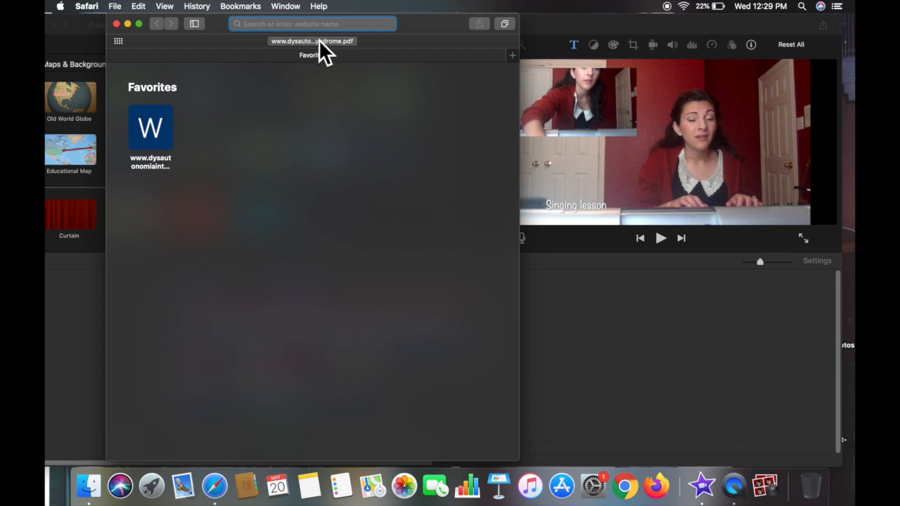
text(gif)
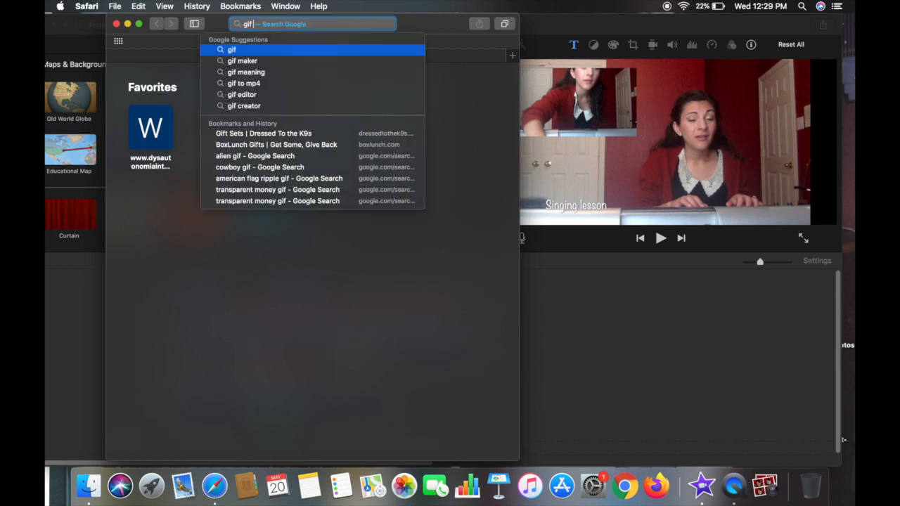
key(BackSpace)
key(BackSpace)
key(BackSpace)
text(g)
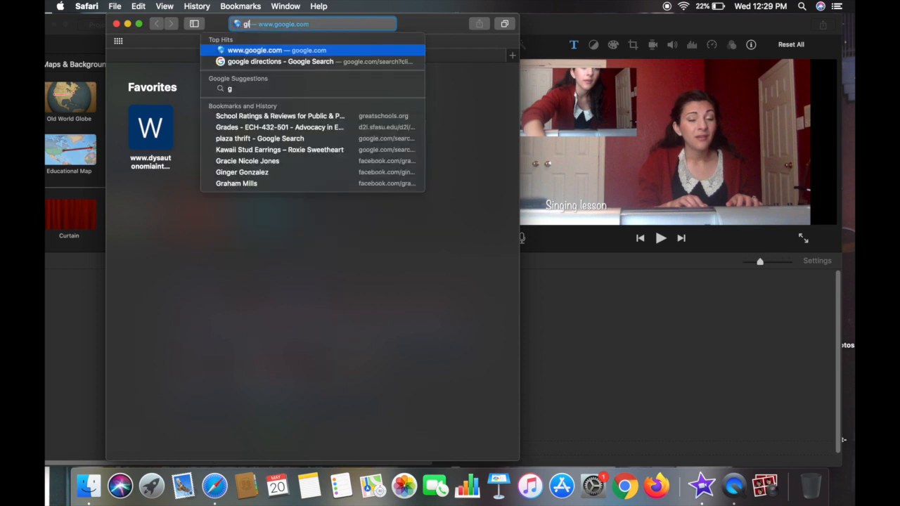
text(if of puppy)
key(Return)
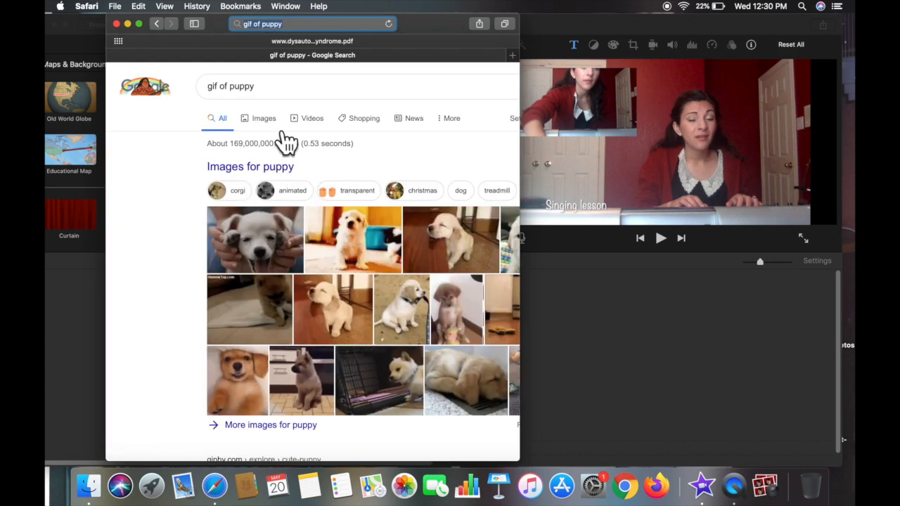
click(273, 125)
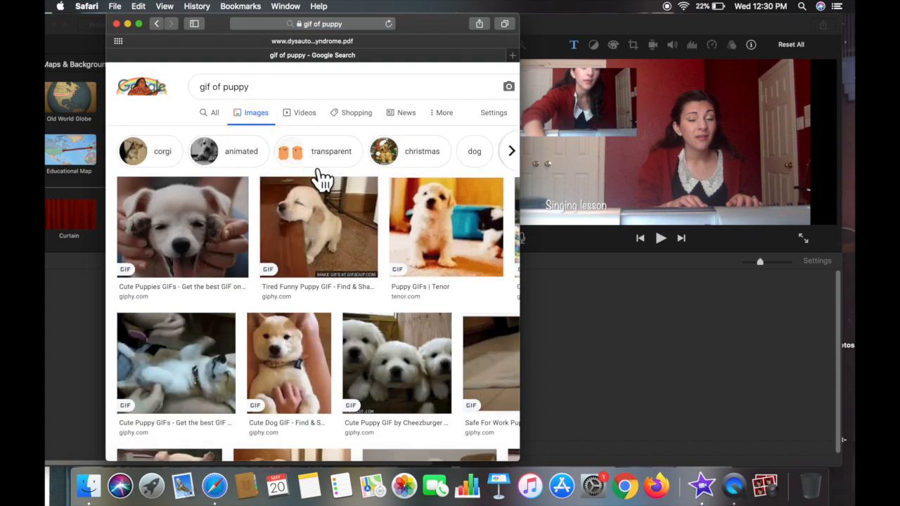
Preview the GIF of the puppy lying on its back and return to the image results.
click(210, 363)
scroll(264, 345, right, 3)
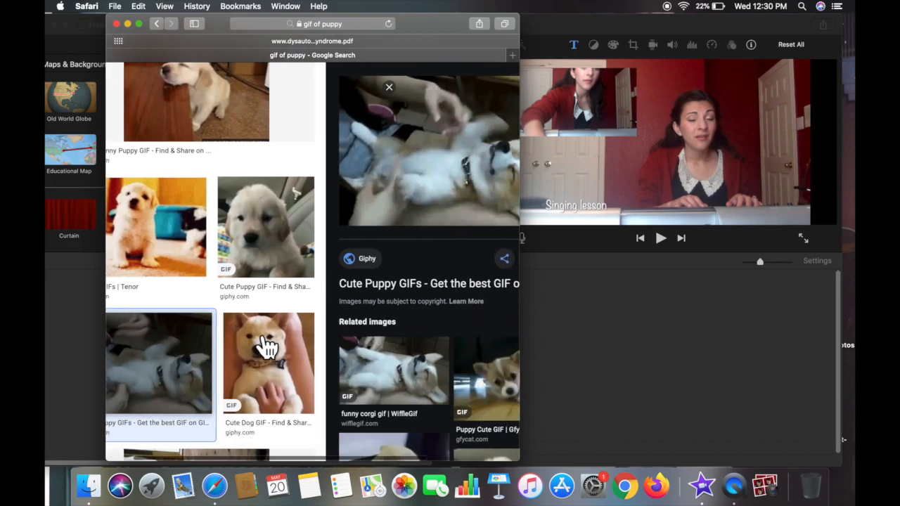
scroll(266, 346, up, 1)
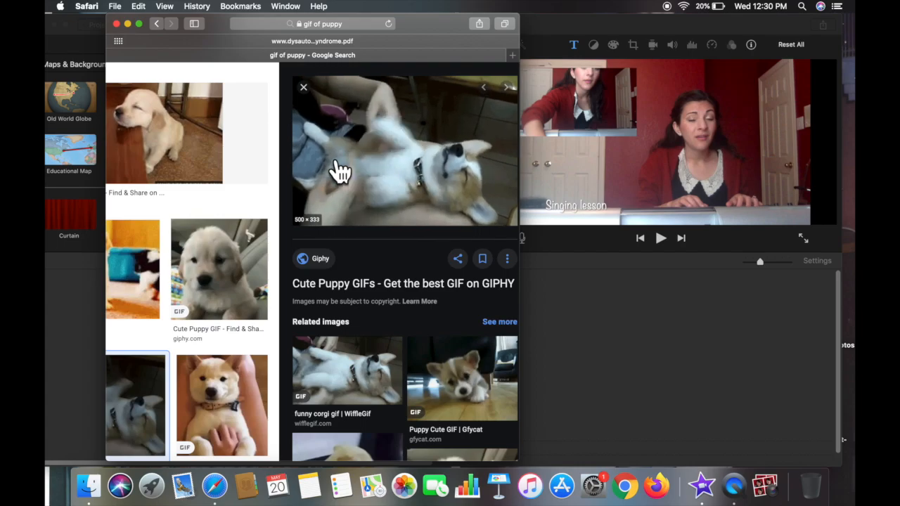
click(305, 88)
scroll(268, 213, up, 3)
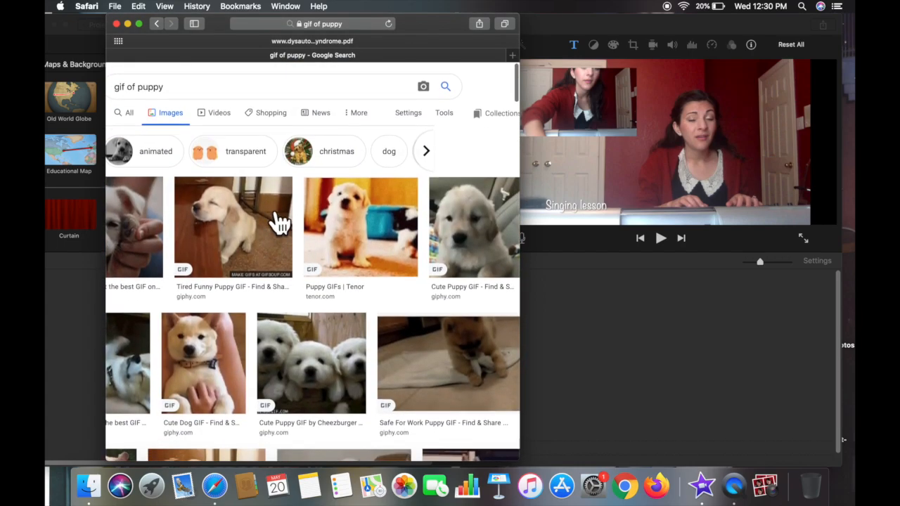
Narrow the puppy GIF image results to transparent ones.
click(252, 155)
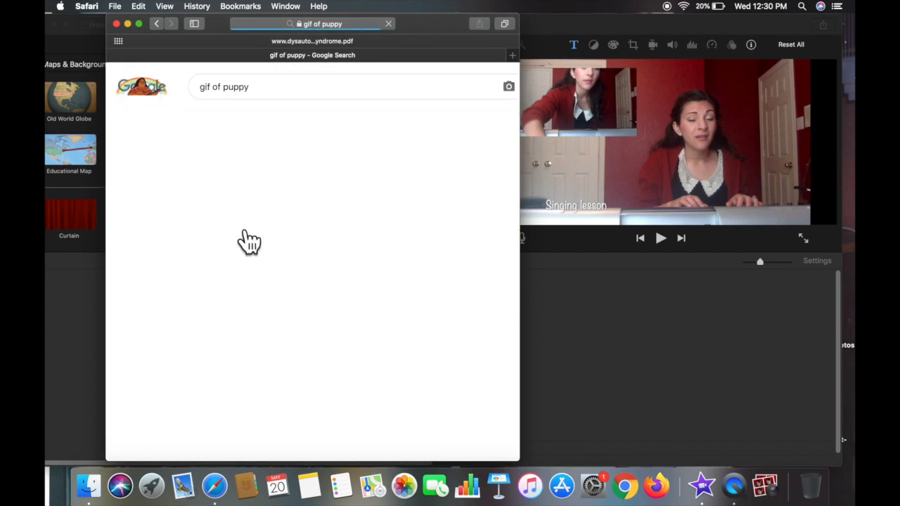